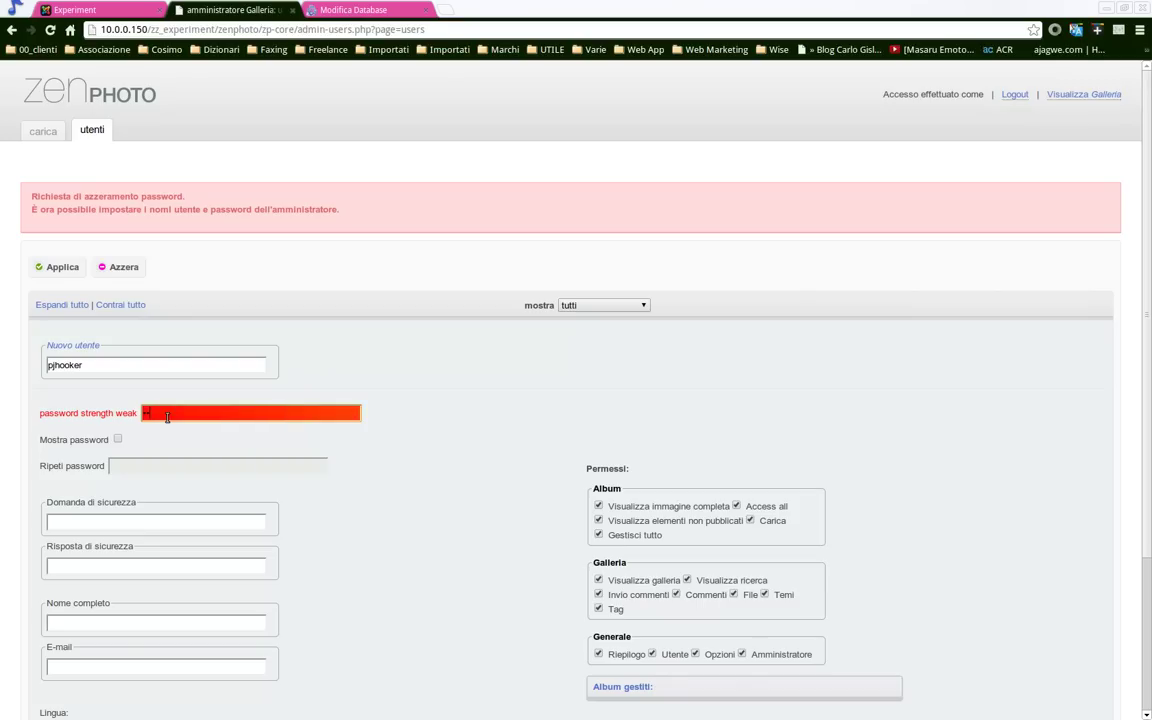
Enter the administrator's strong password twice, then their full name and e-mail address
text(•••••••)
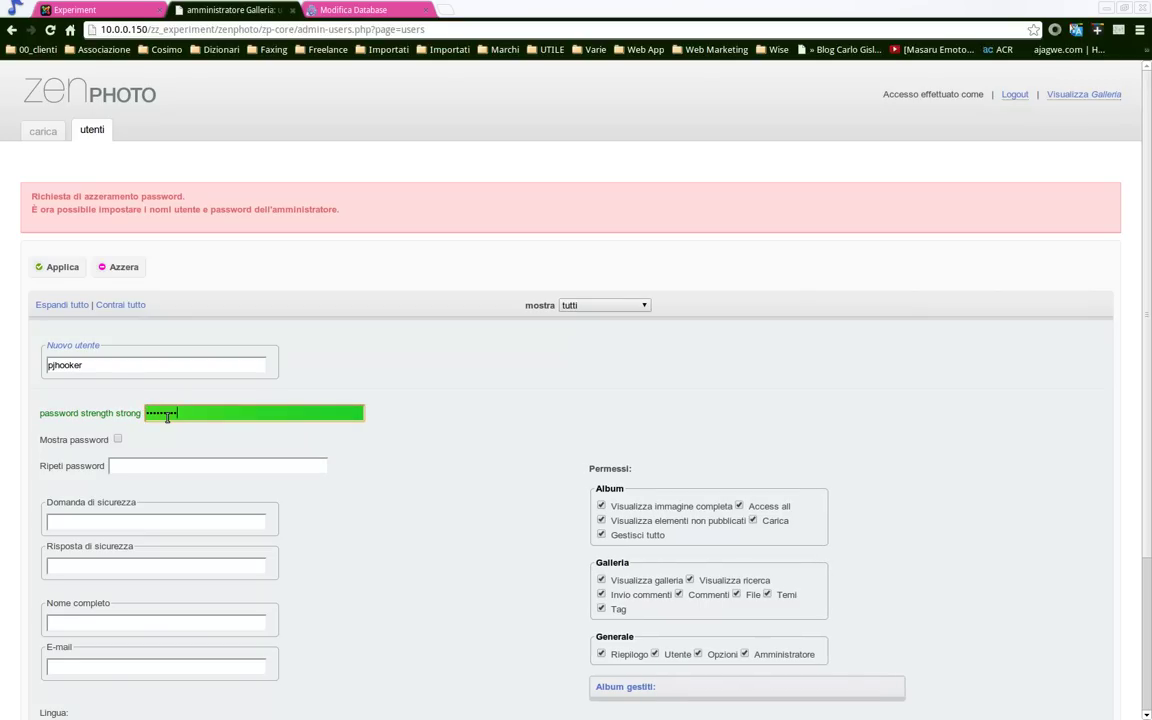
click(164, 472)
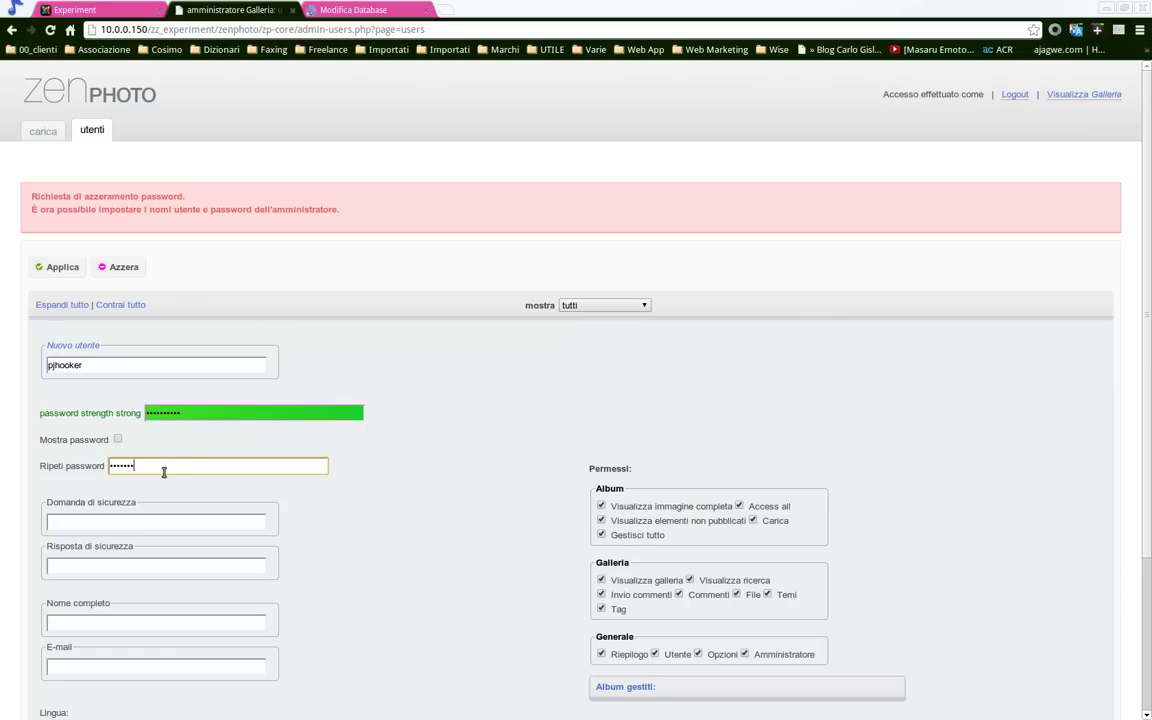
scroll(164, 472, down, 2)
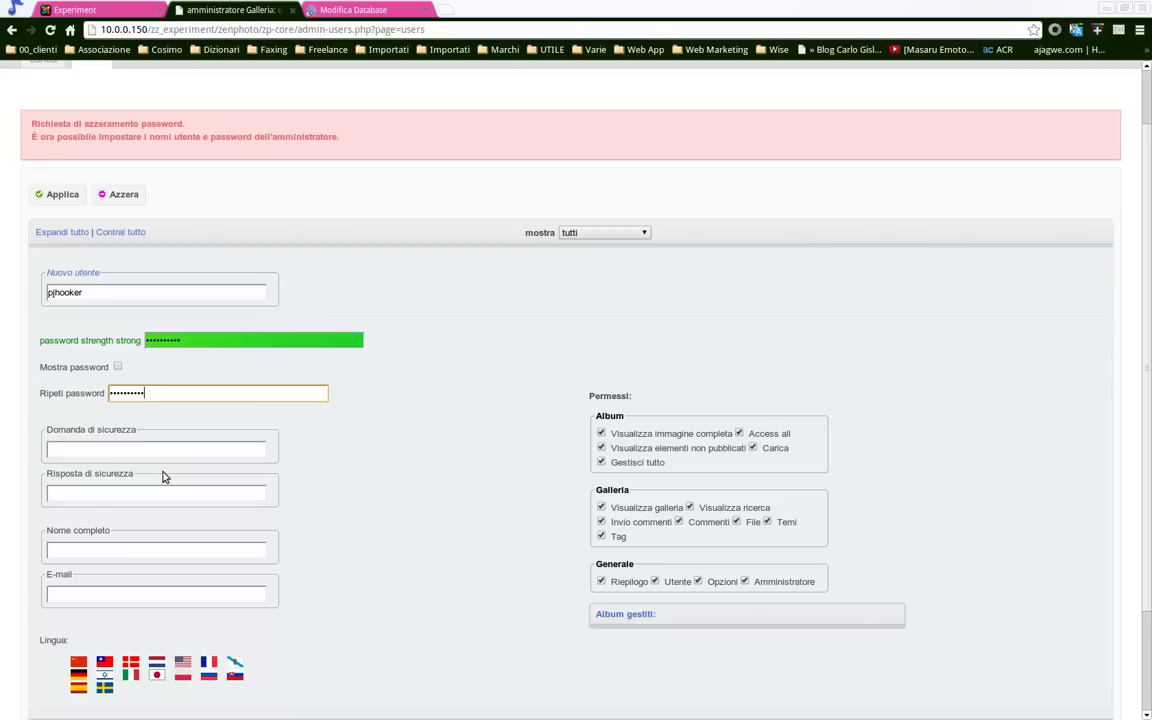
click(174, 551)
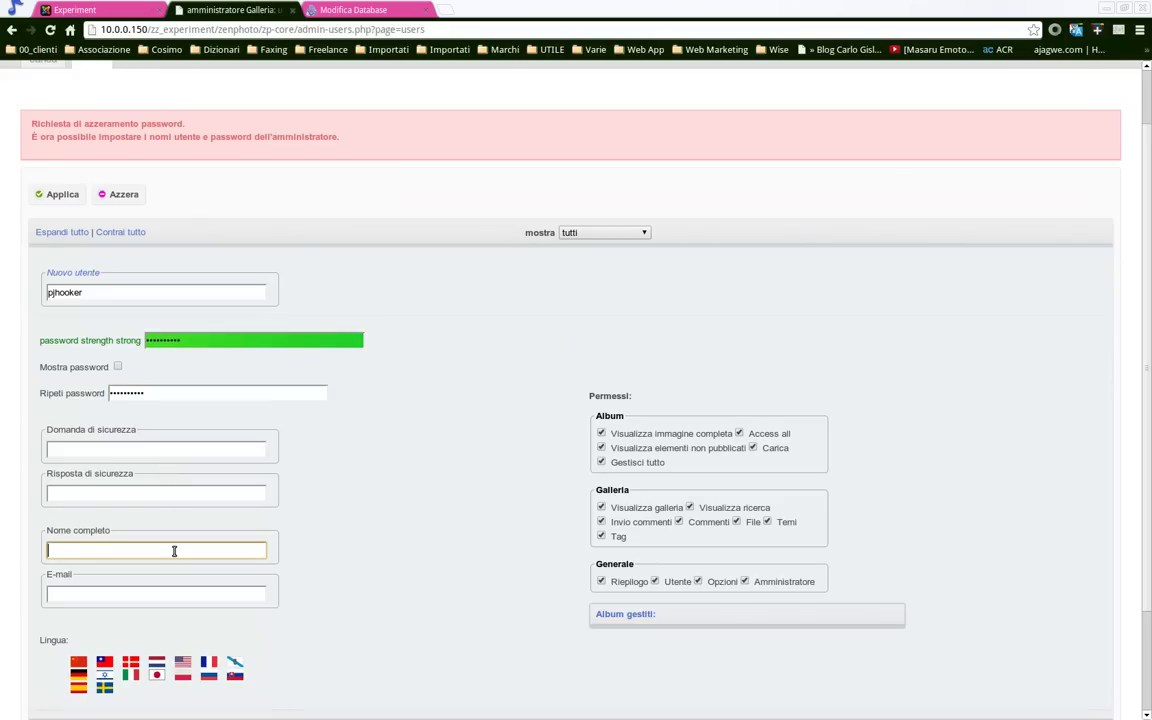
key(Tab)
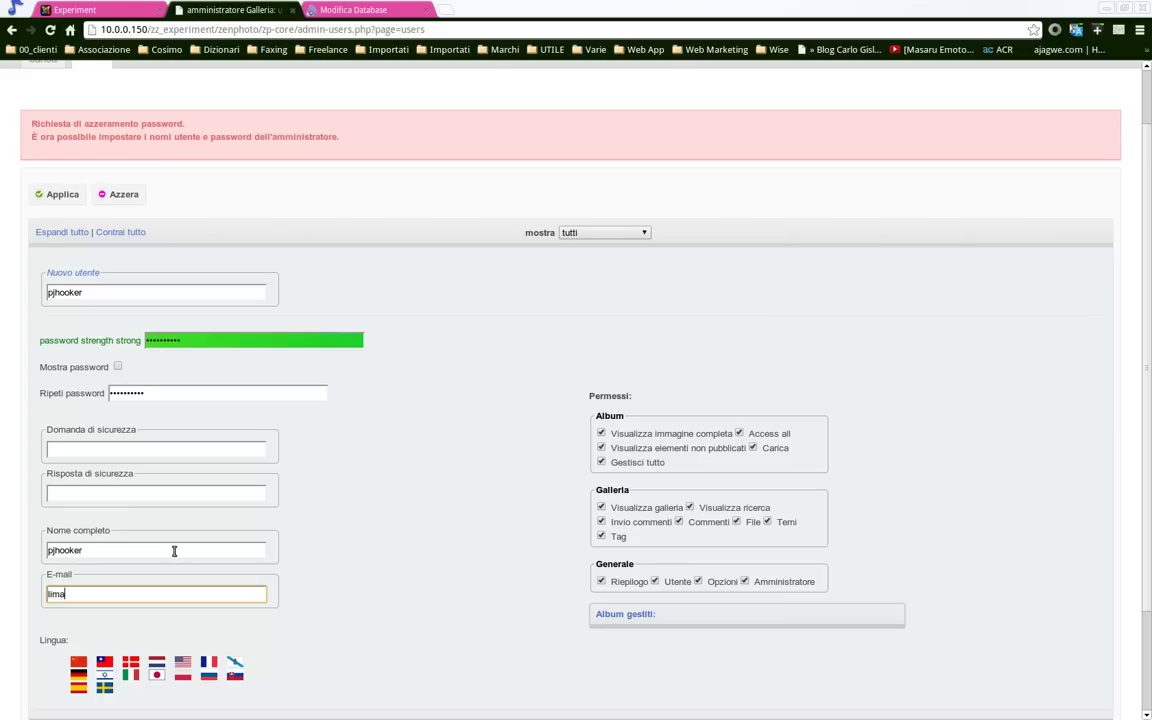
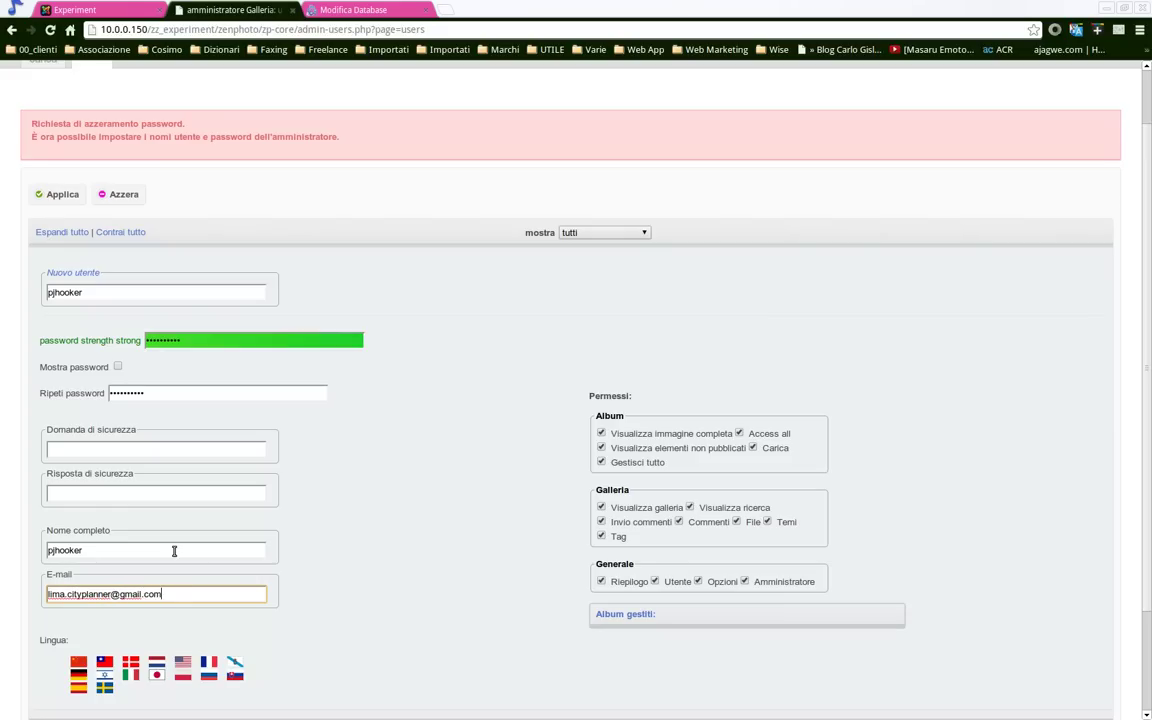
key(Tab)
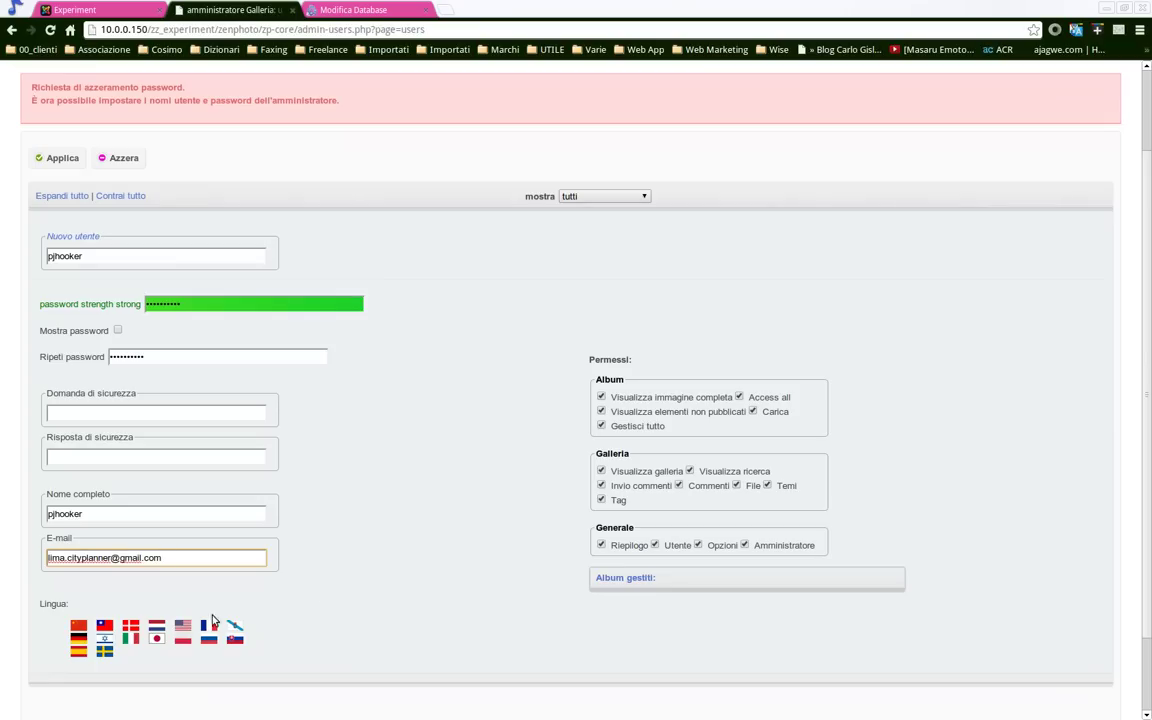
scroll(398, 592, up, 2)
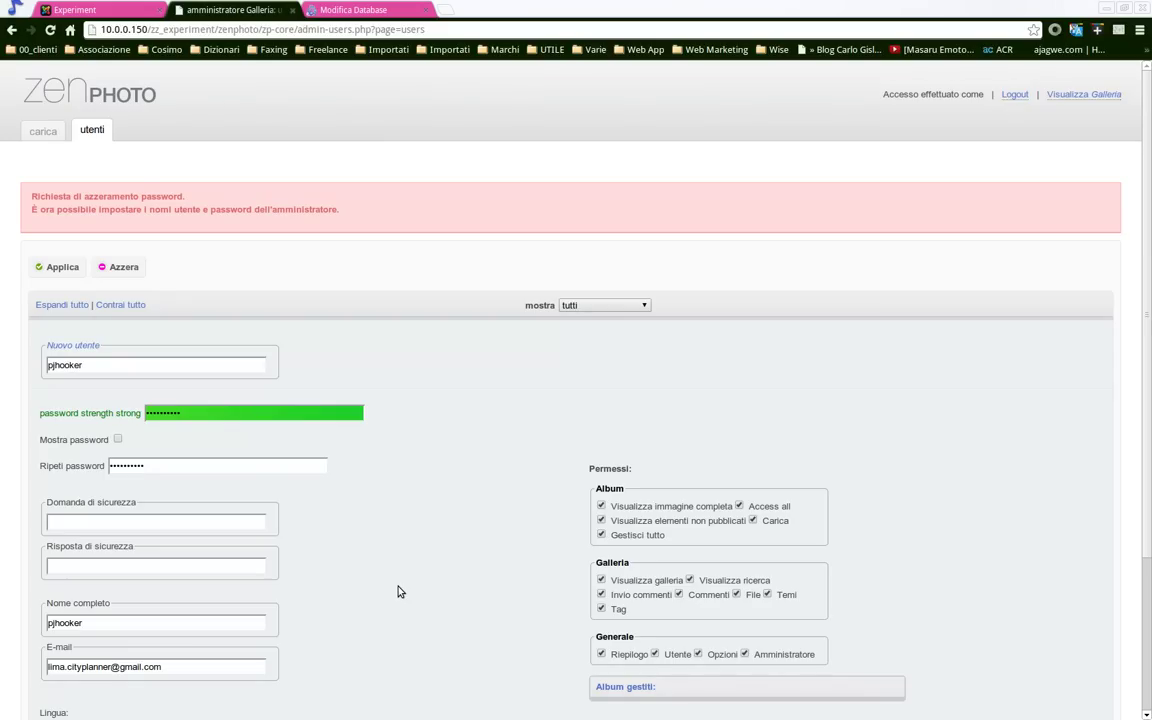
scroll(398, 592, down, 4)
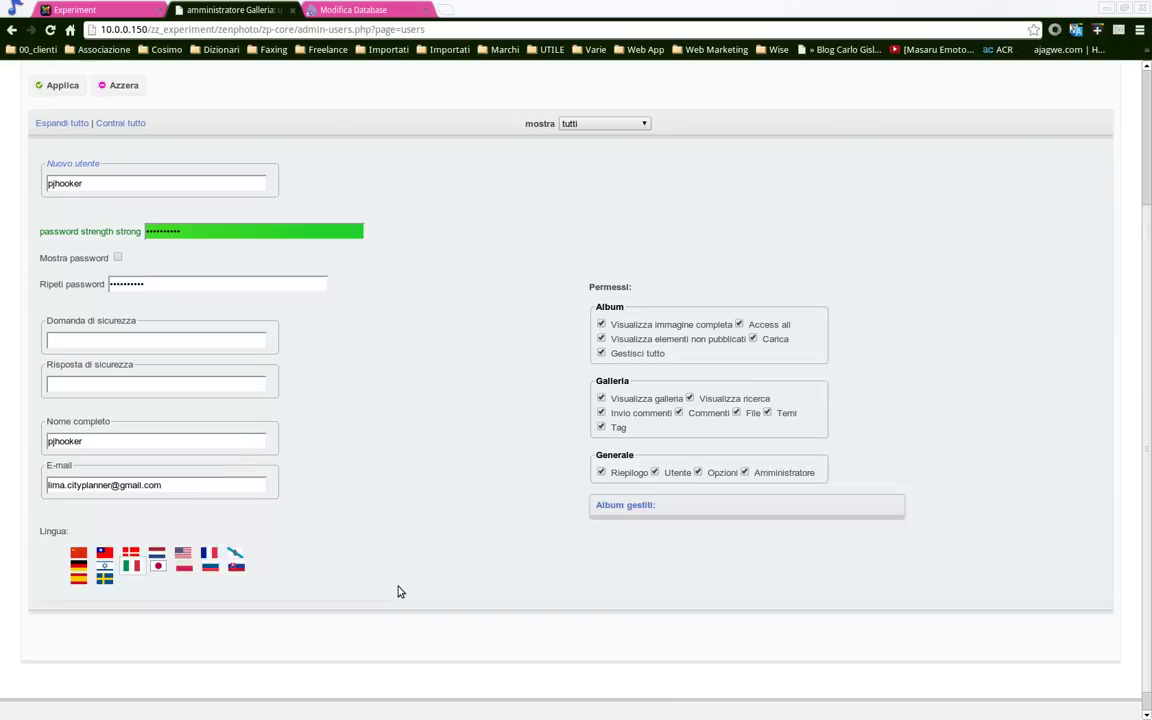
scroll(398, 592, up, 4)
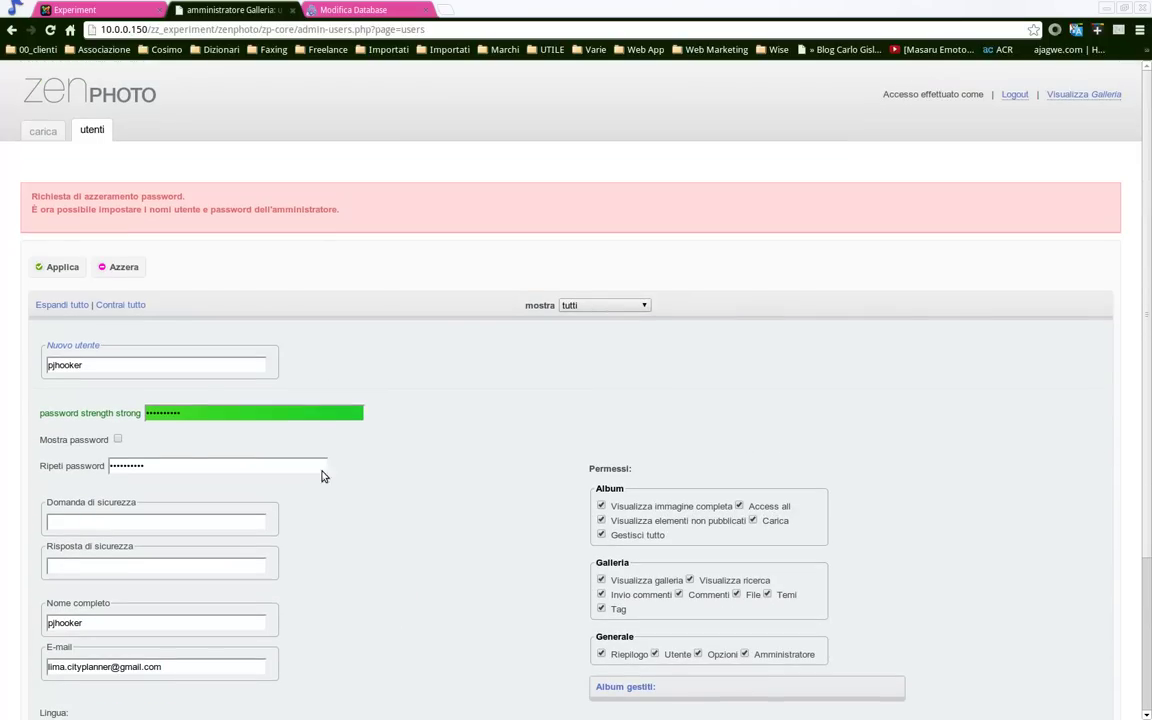
Apply the new account, log in with its credentials and view the riepilogo overview
click(62, 268)
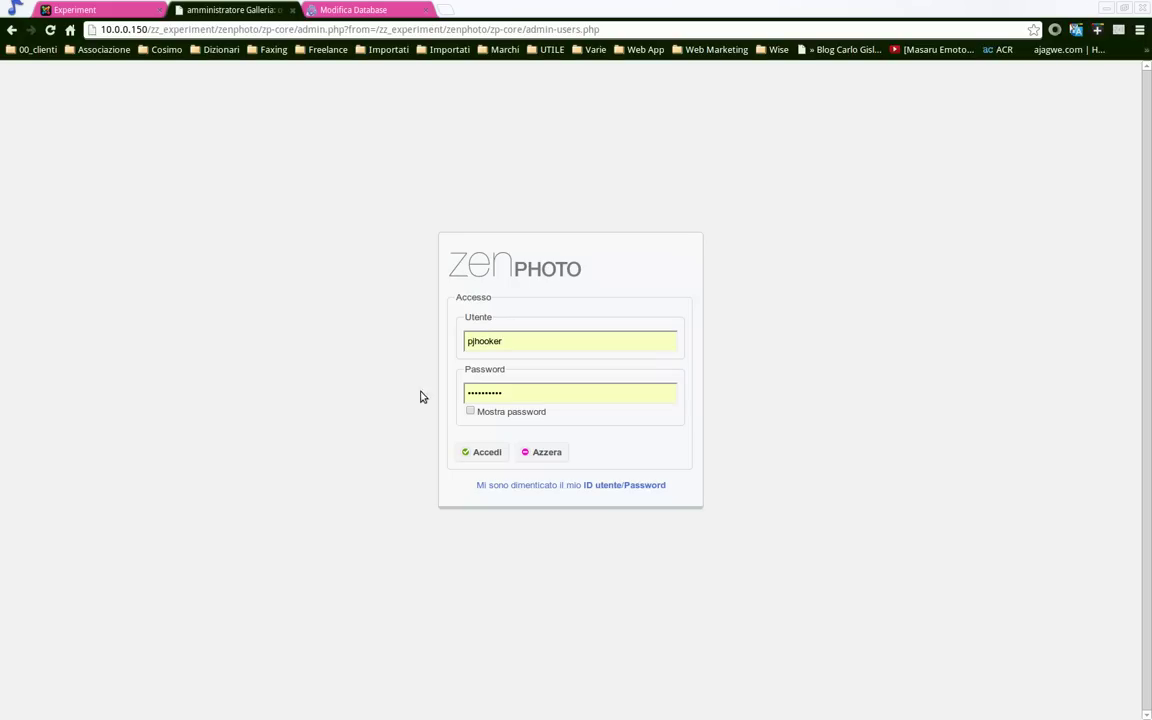
click(487, 452)
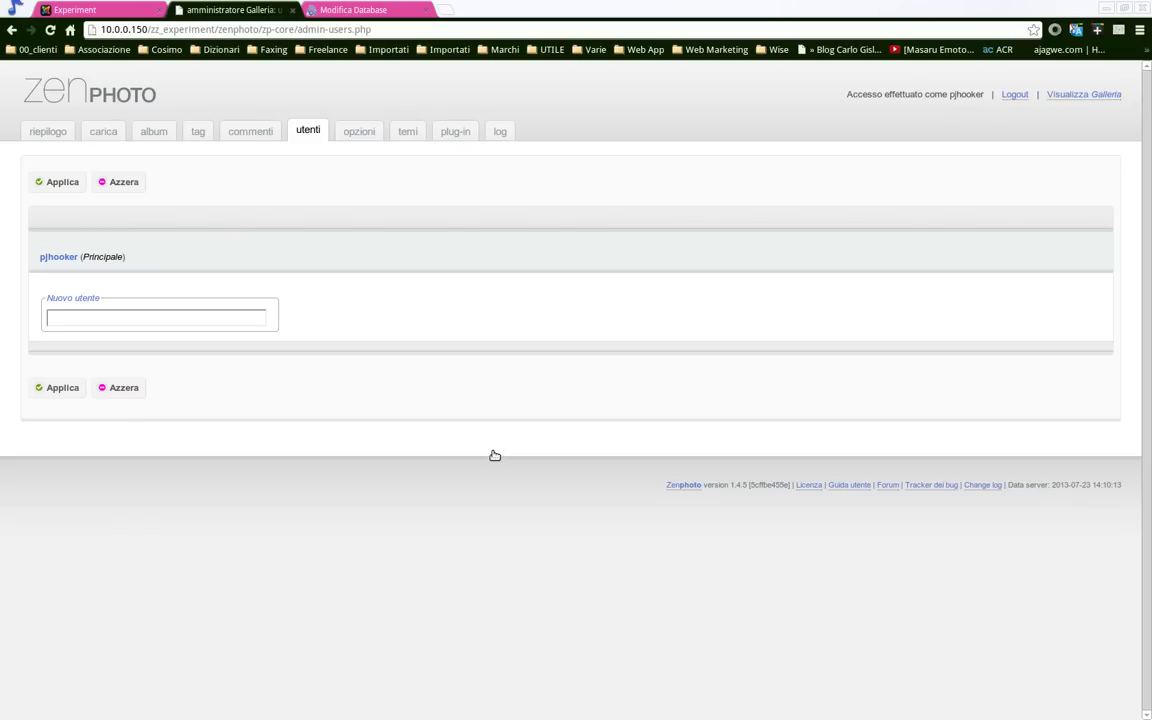
click(58, 134)
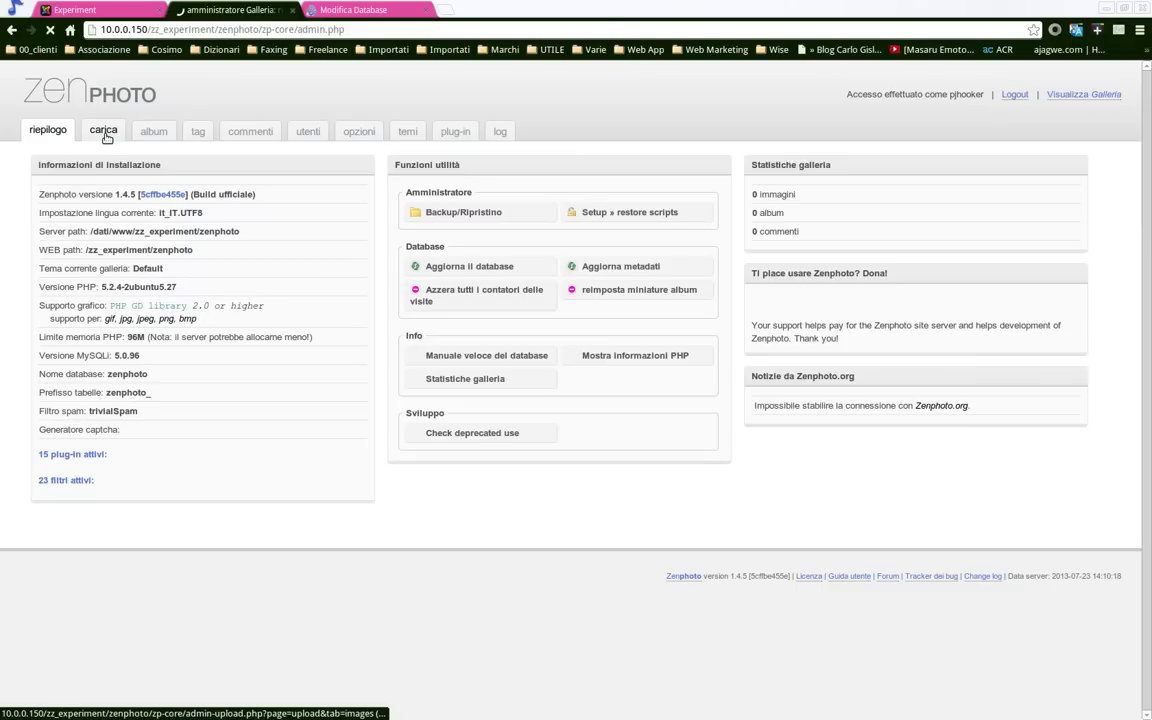
Choose 707855main_20121120_135424_d7c2A.jpg from the zz_trash_desktop folder for upload
click(104, 132)
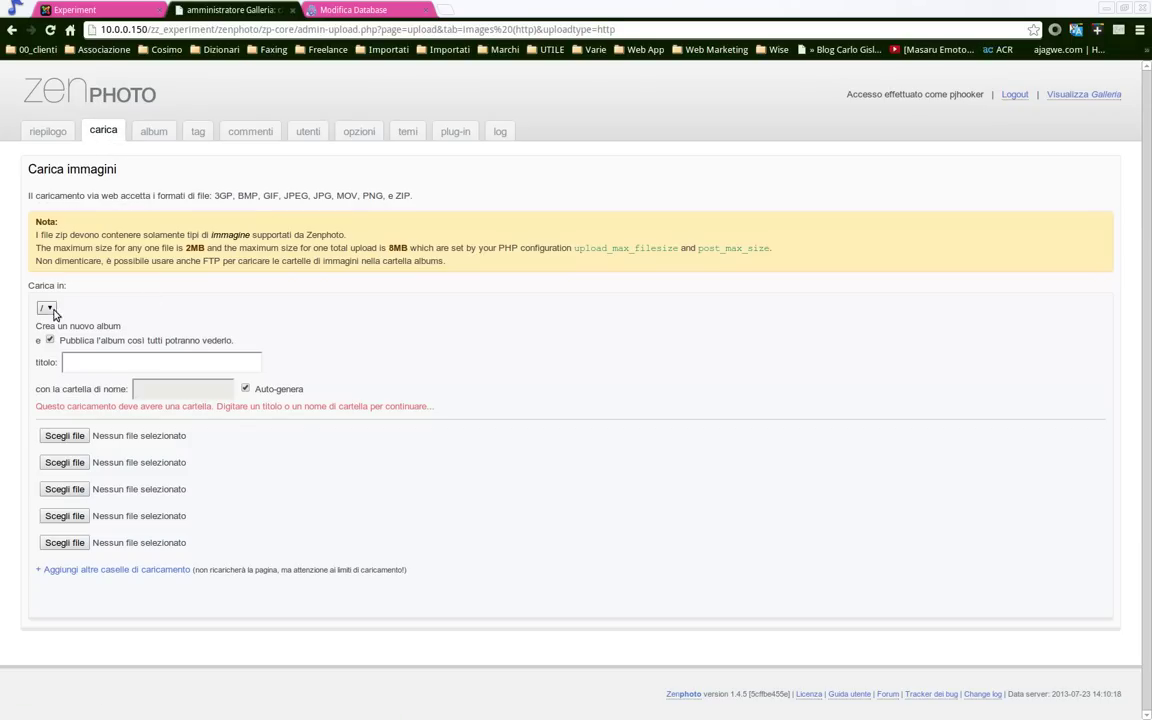
click(64, 436)
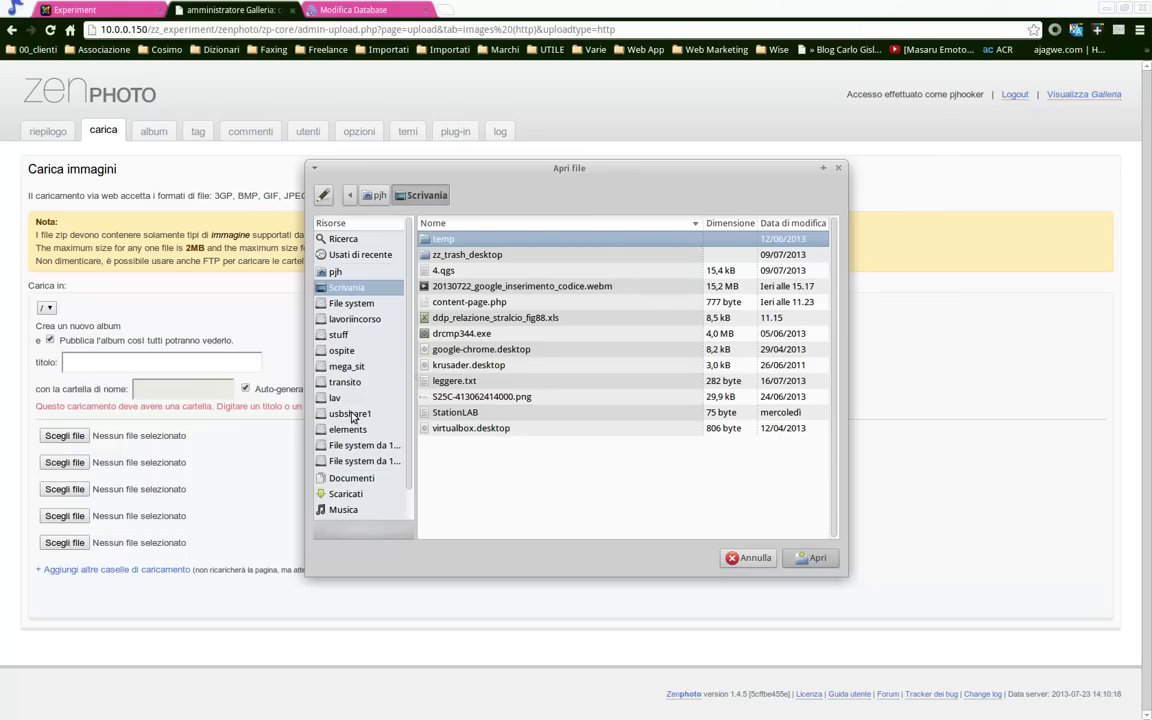
click(352, 481)
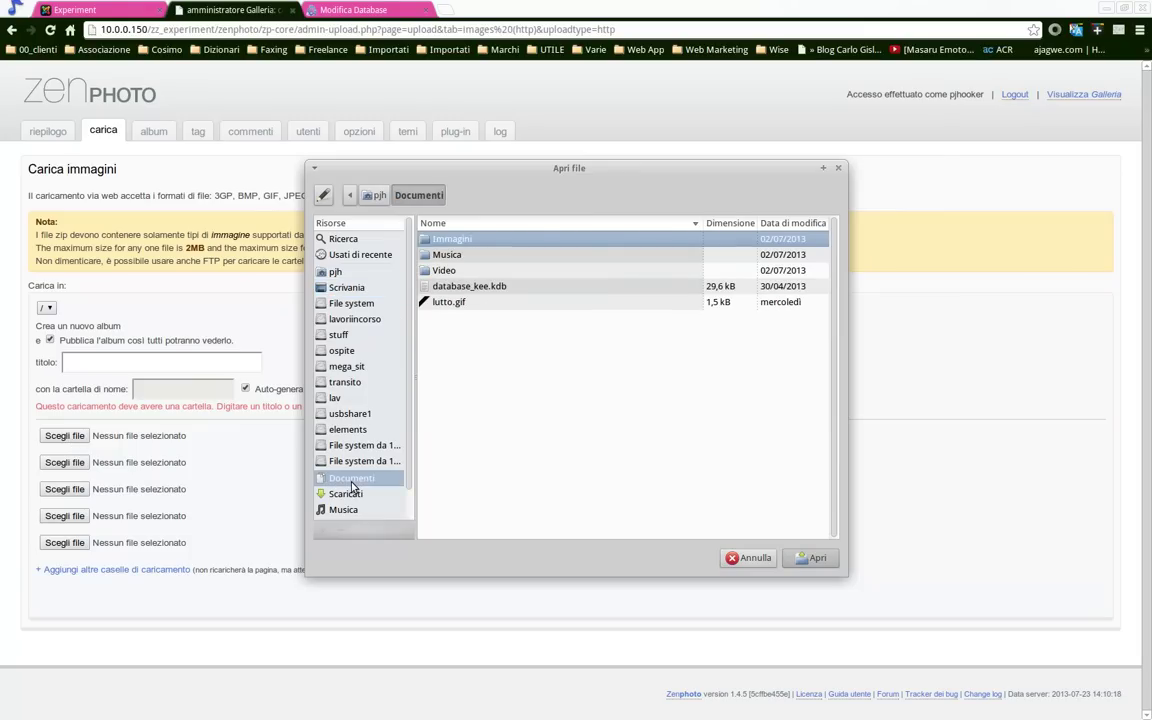
scroll(352, 487, down, 1)
click(356, 496)
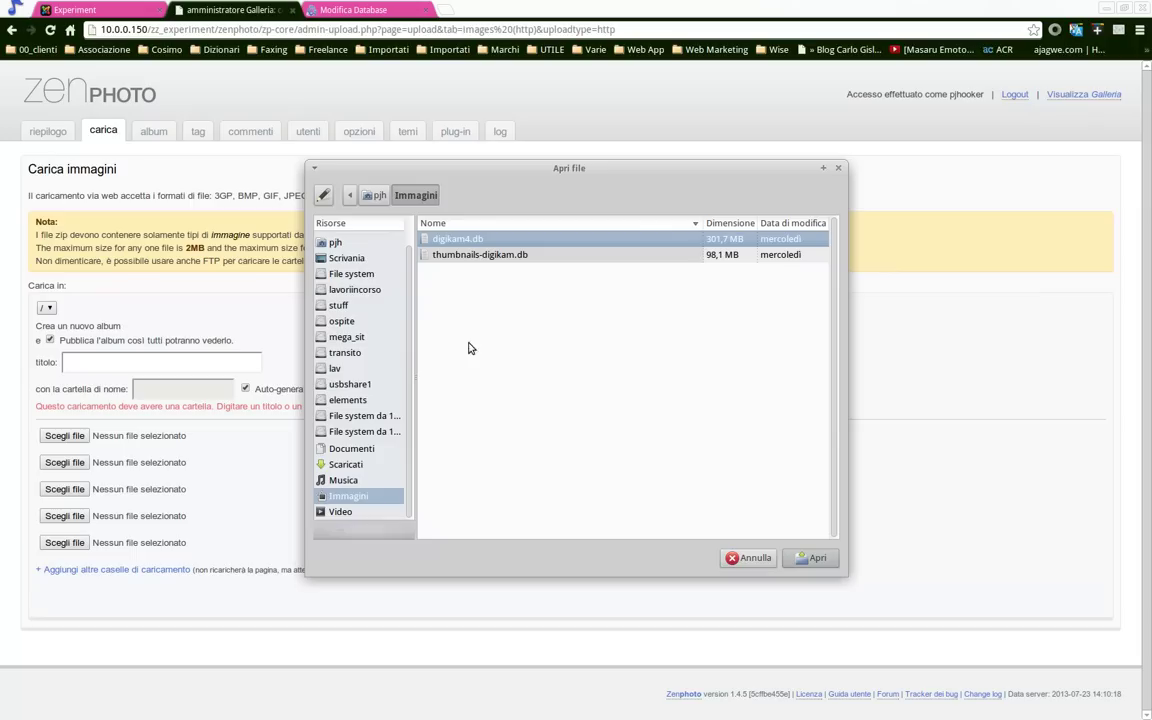
click(346, 258)
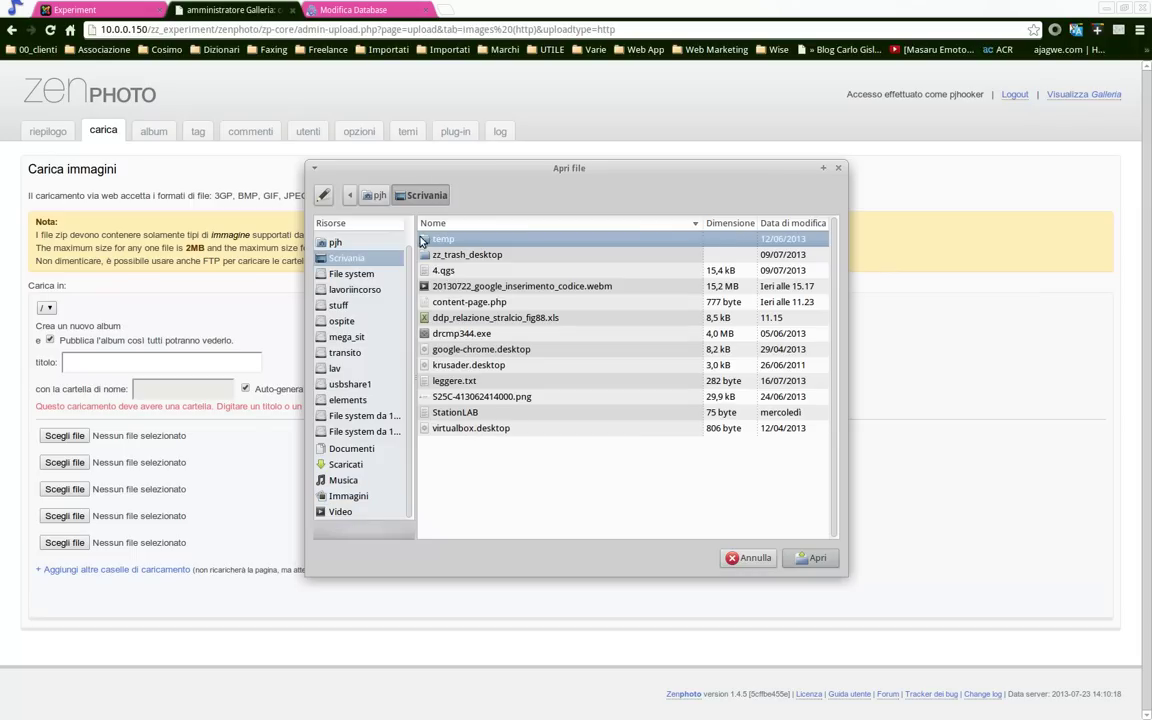
double_click(449, 259)
scroll(442, 431, down, 3)
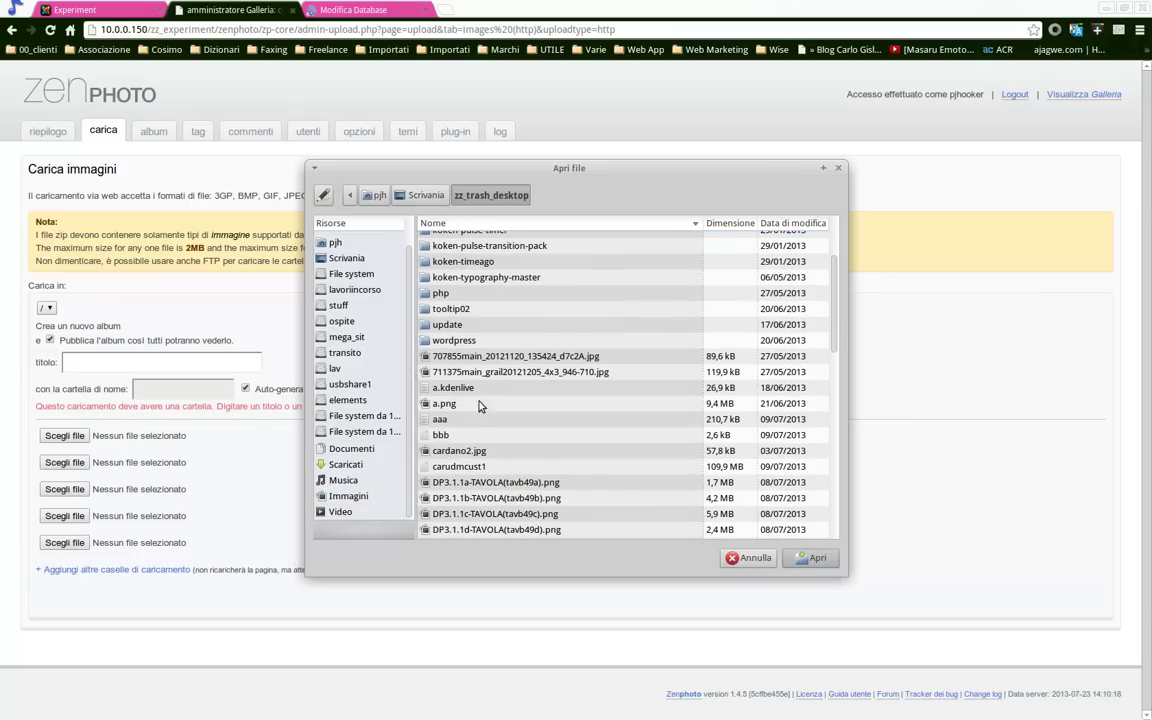
click(478, 360)
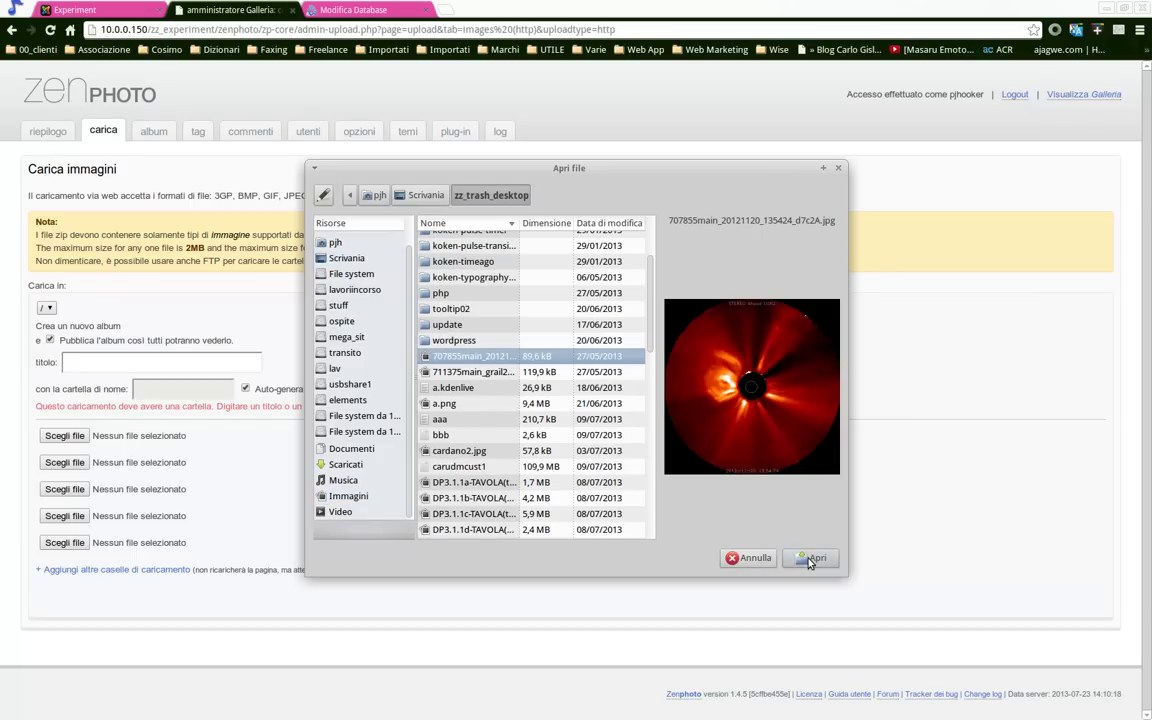
click(811, 557)
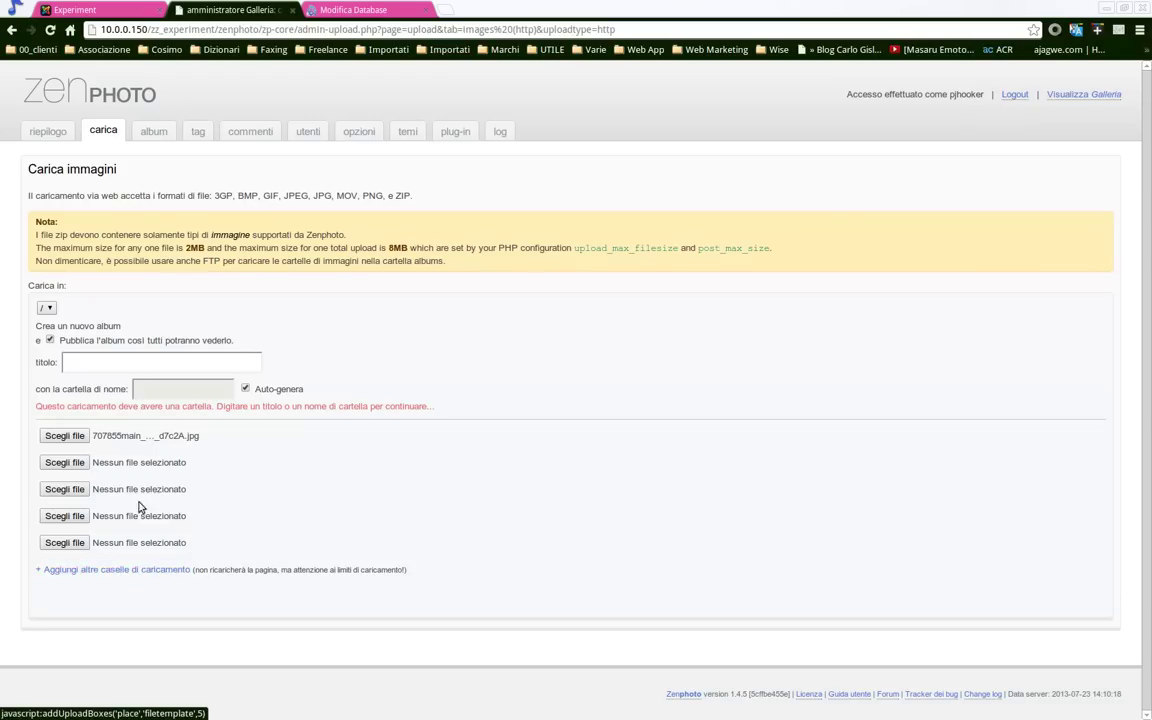
Title the new album 'Prova' and upload the image into it
click(138, 362)
text(Prova)
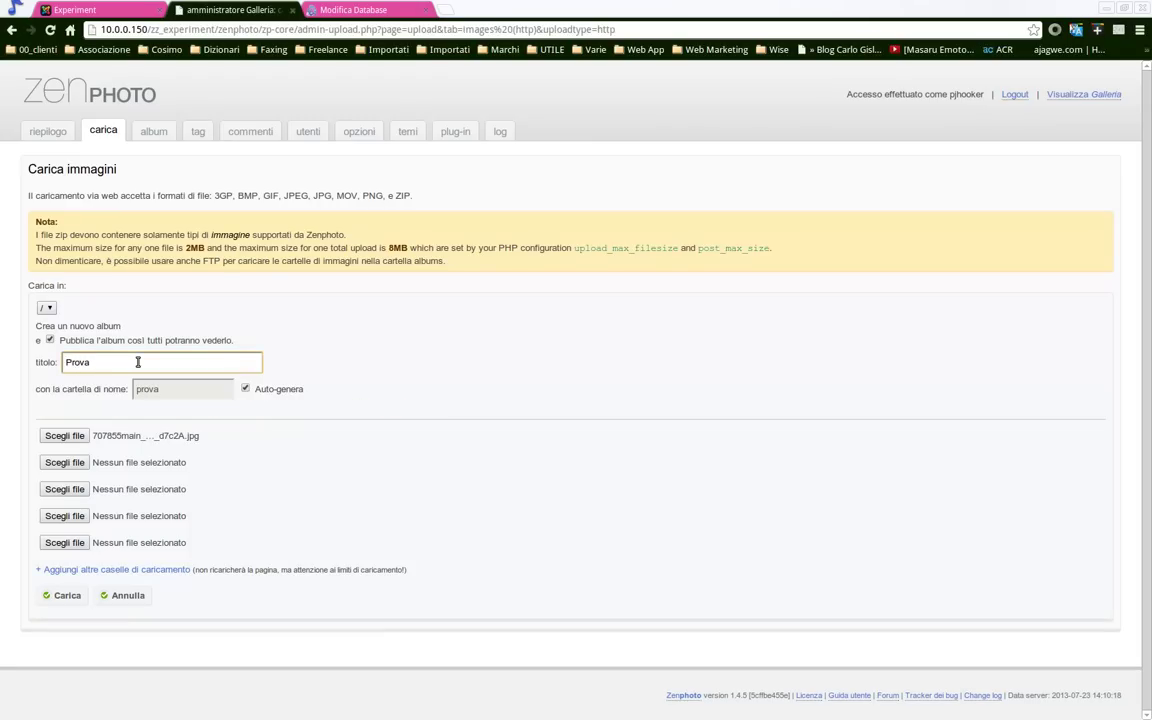
click(67, 595)
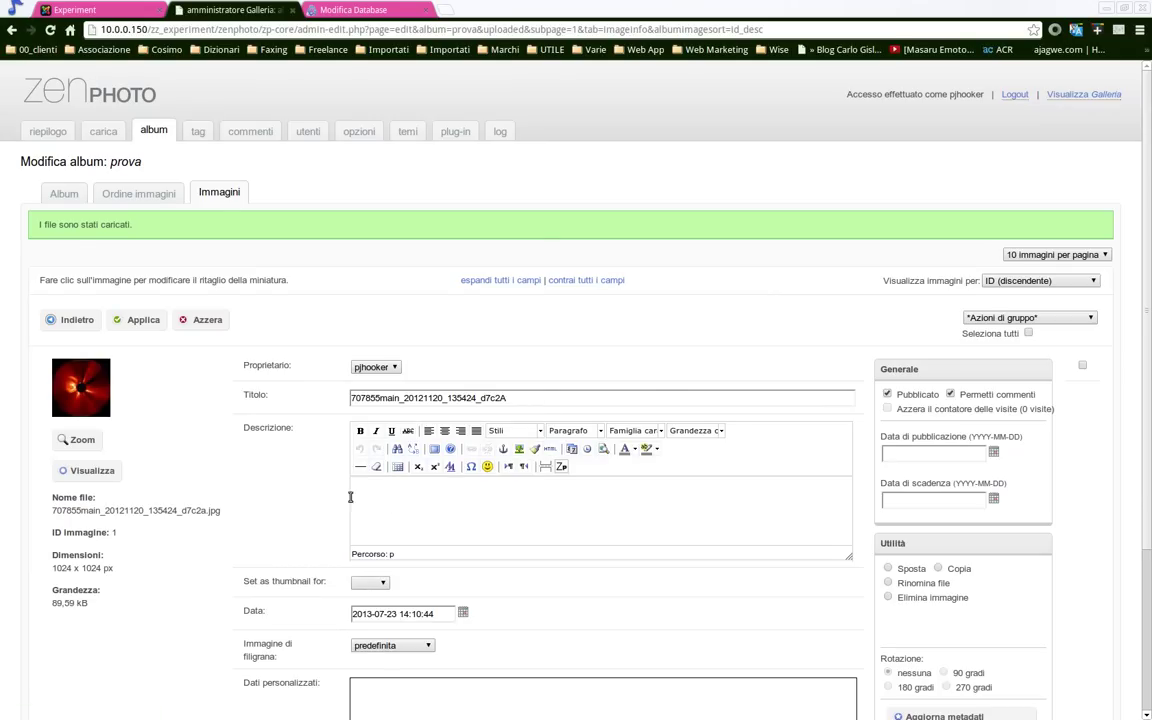
Complete the image description as 'HAppy!' and set its publication date to 23/07/2013
scroll(350, 496, down, 2)
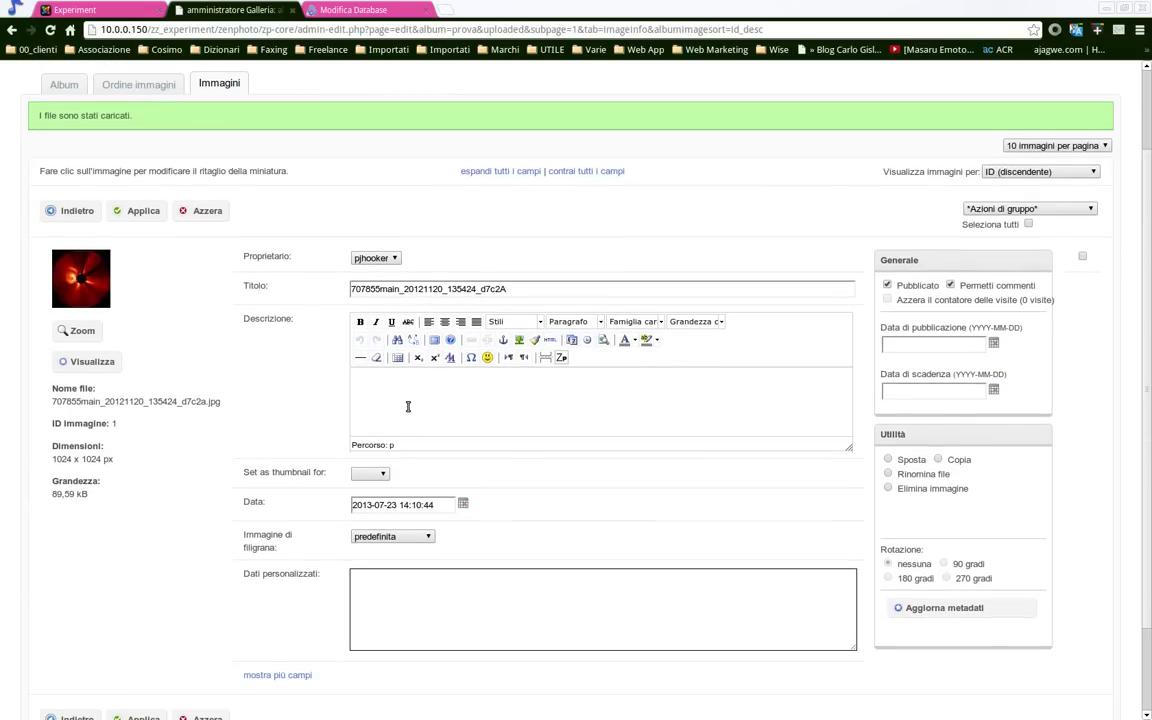
text(y!)
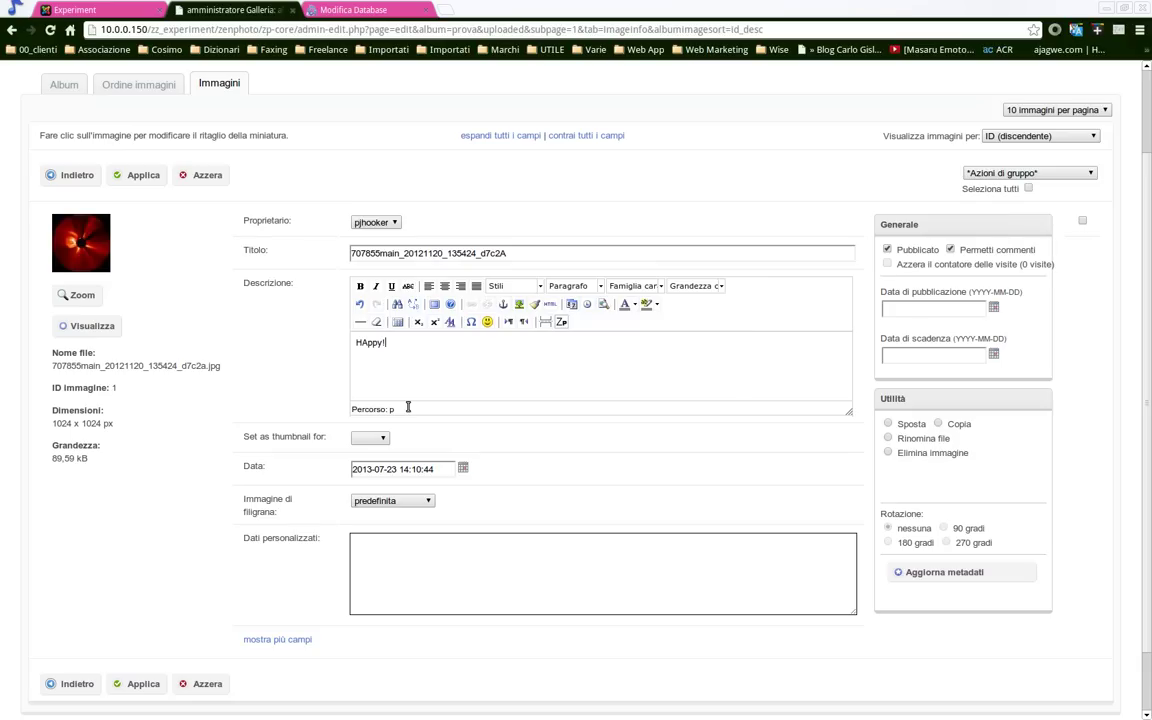
click(995, 311)
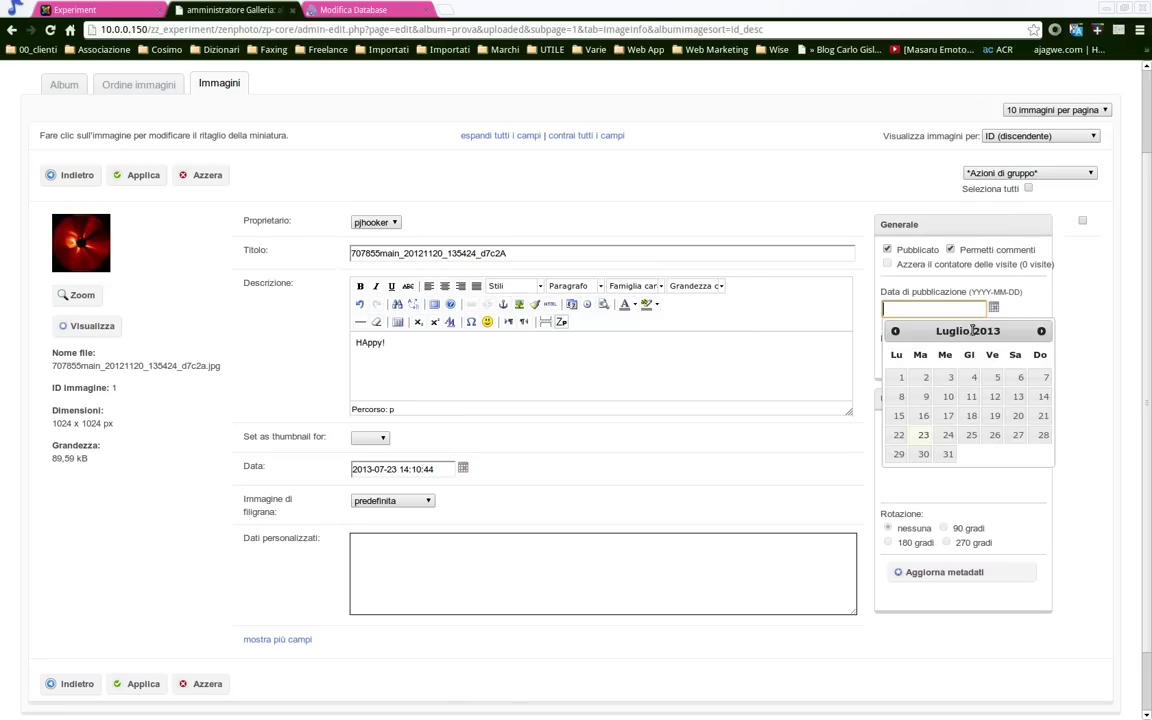
click(921, 437)
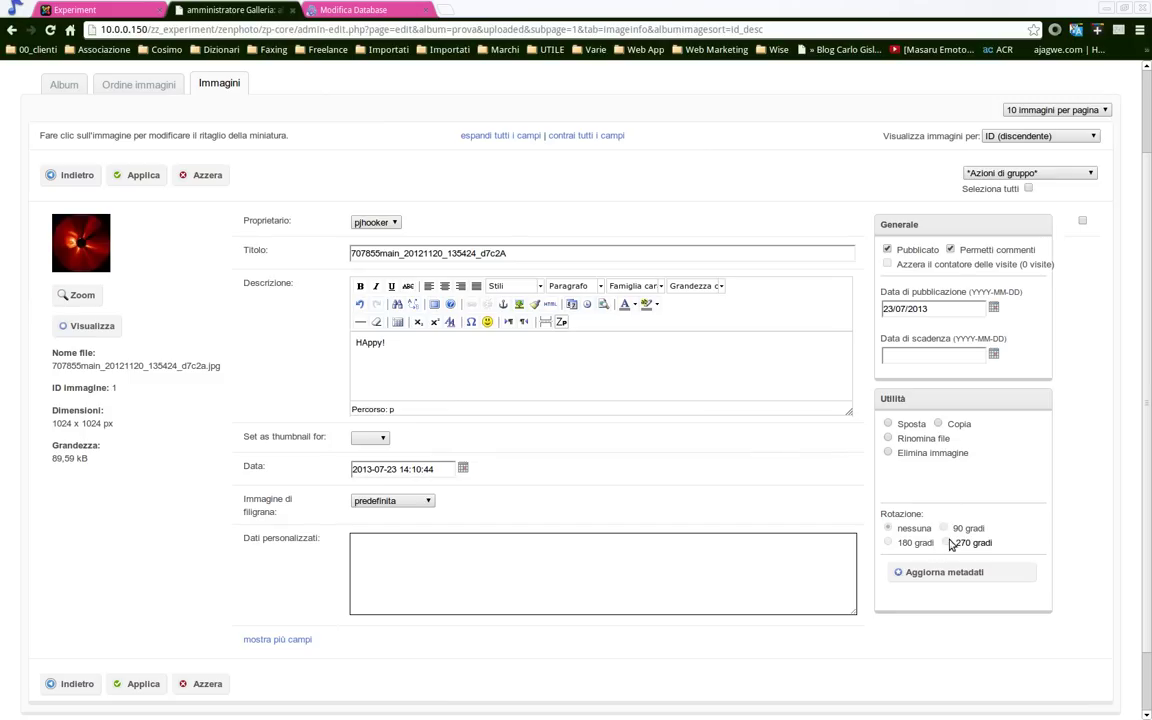
Refresh the image metadata, make it the prova album thumbnail, and apply the copyright watermark
click(945, 573)
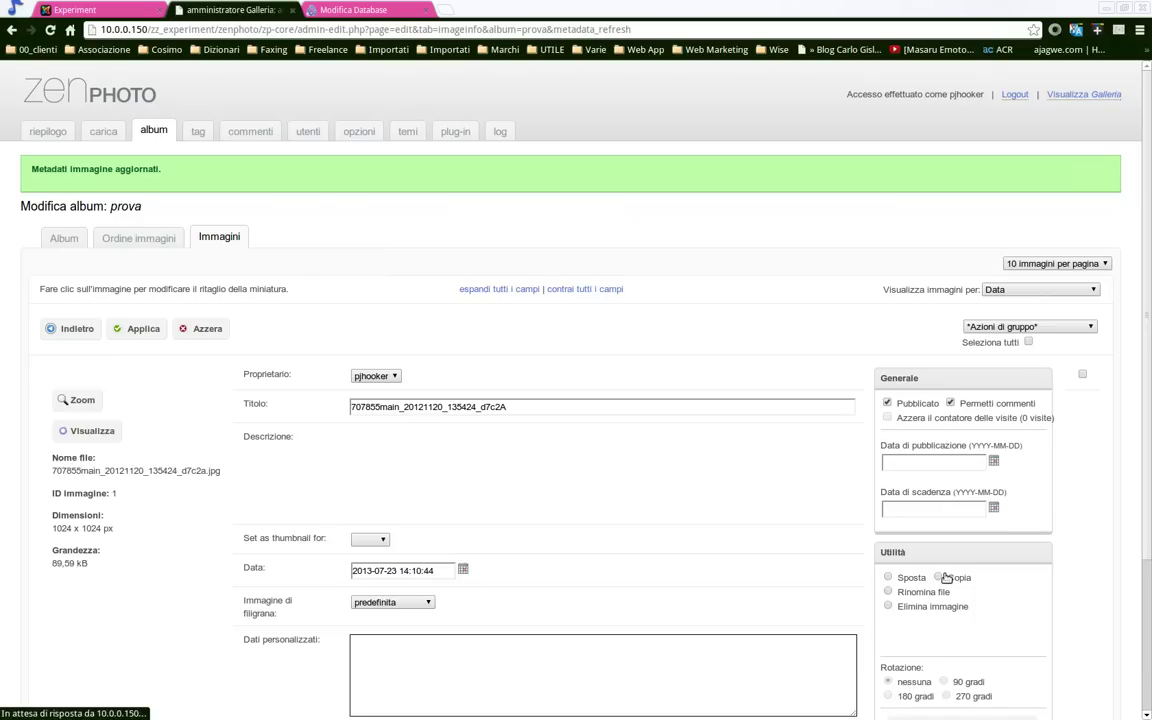
scroll(740, 535, down, 3)
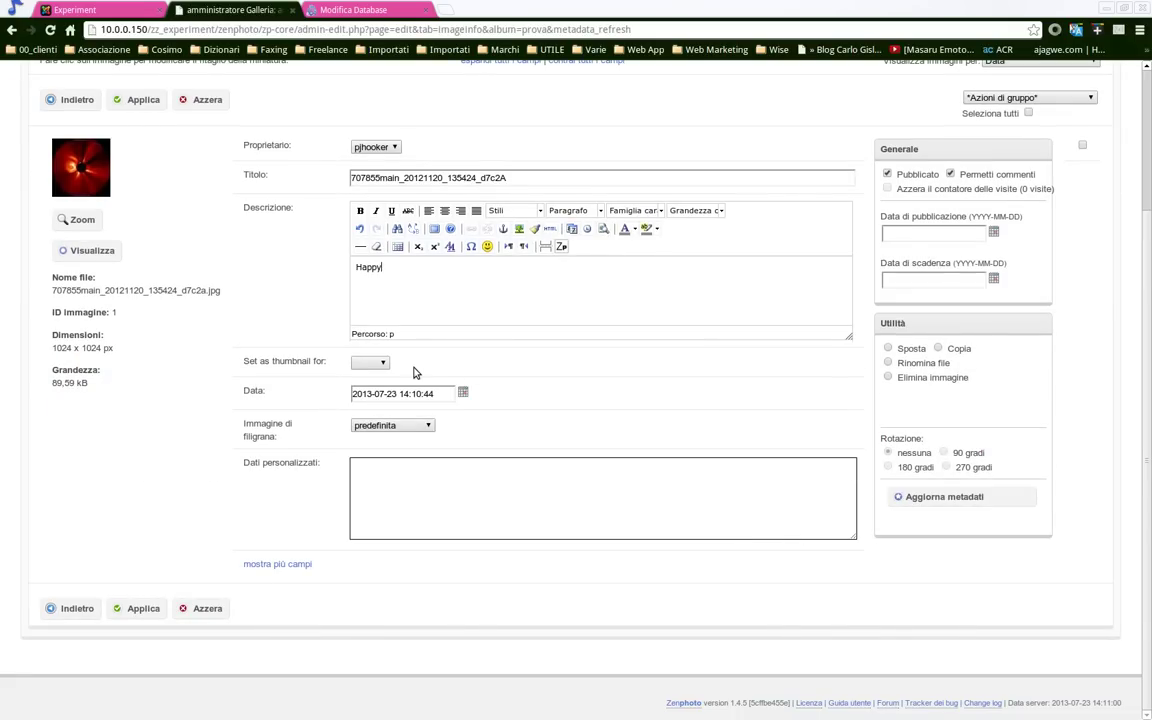
click(381, 363)
click(366, 387)
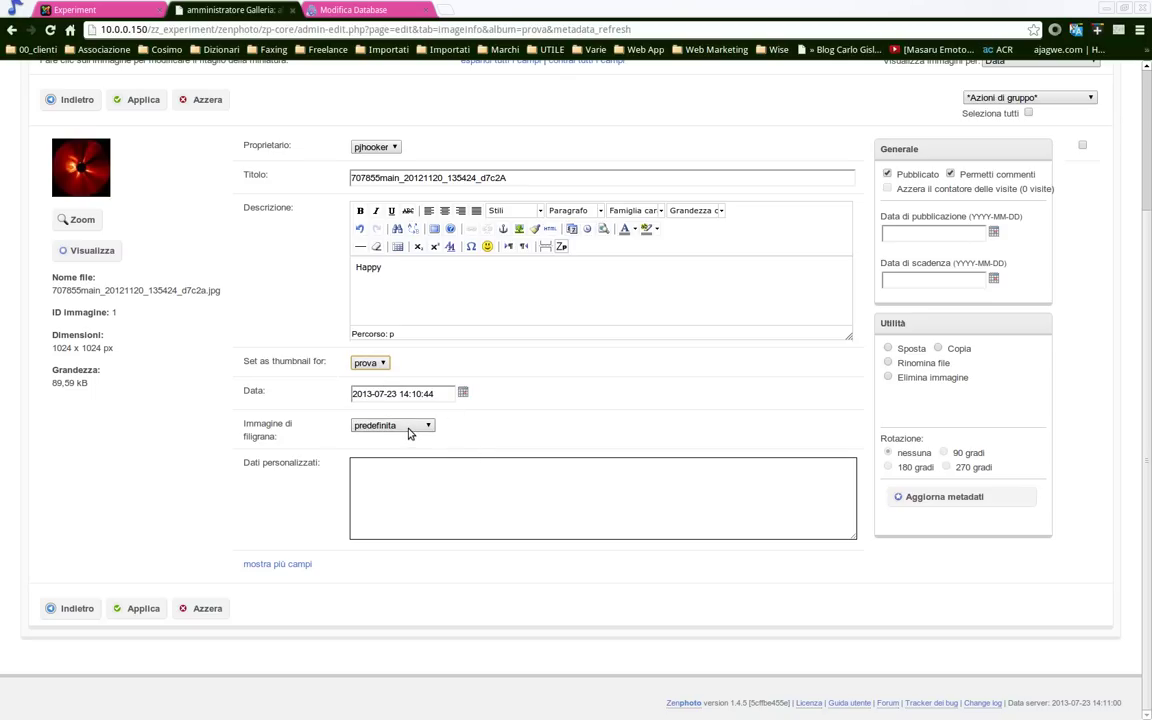
click(409, 430)
click(392, 460)
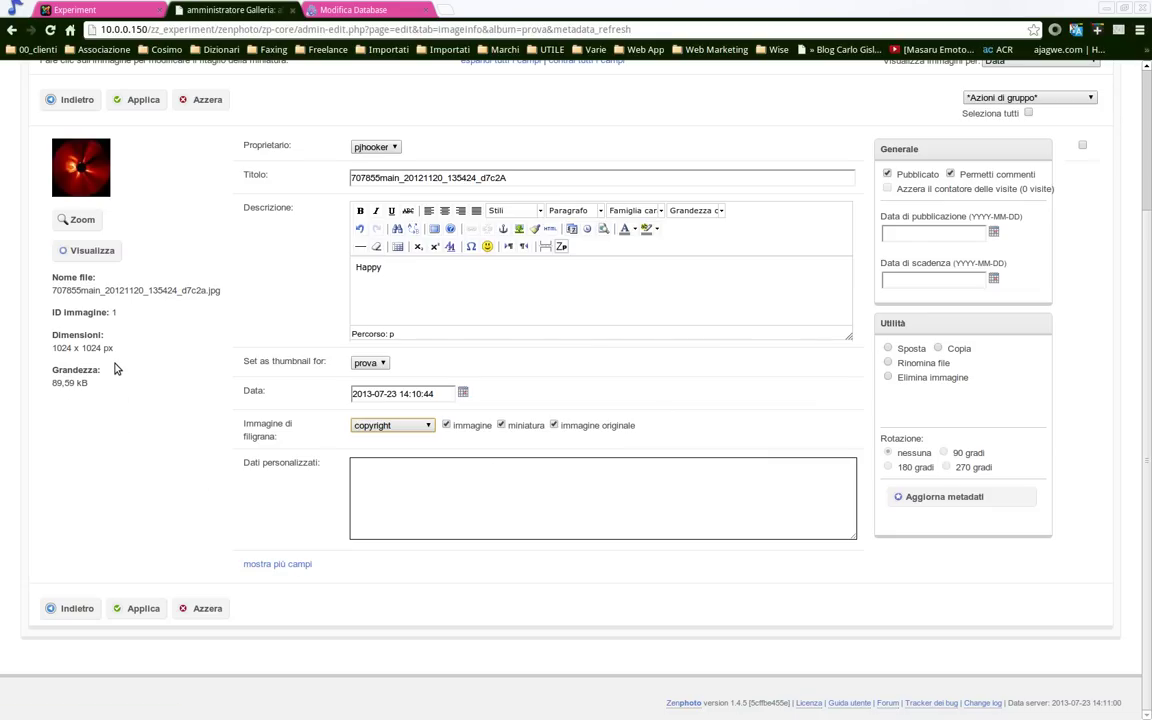
Save the image changes and return to the admin overview via the Album sub-tab
click(147, 611)
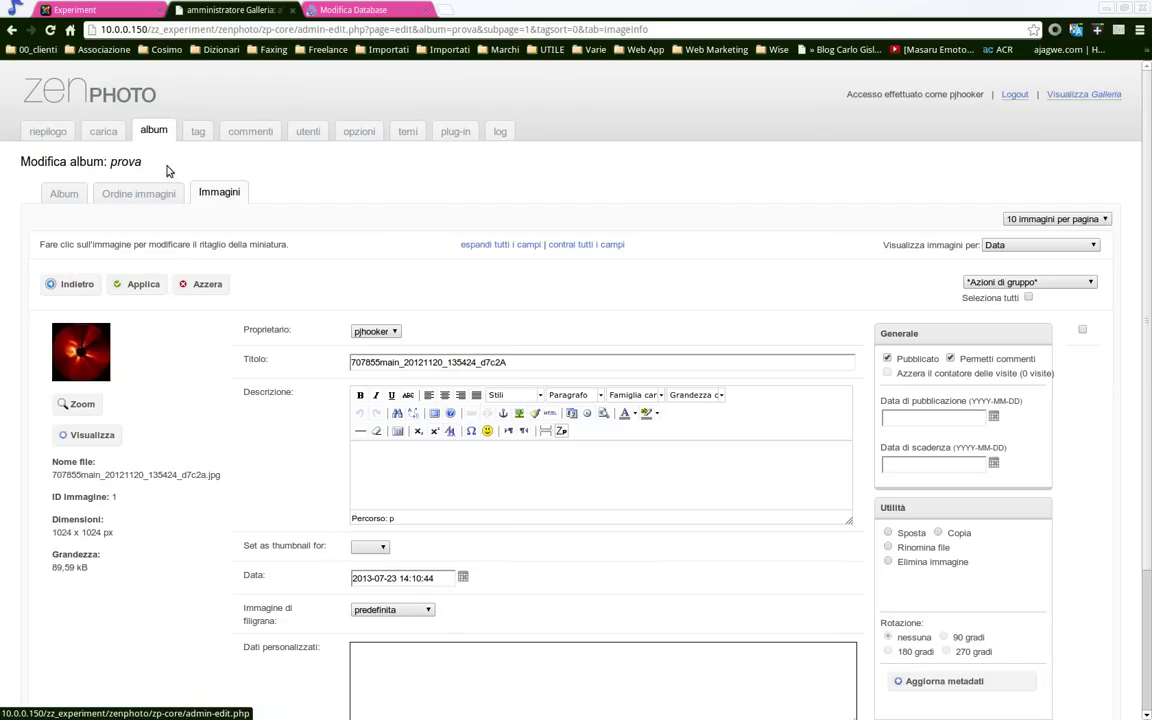
click(66, 194)
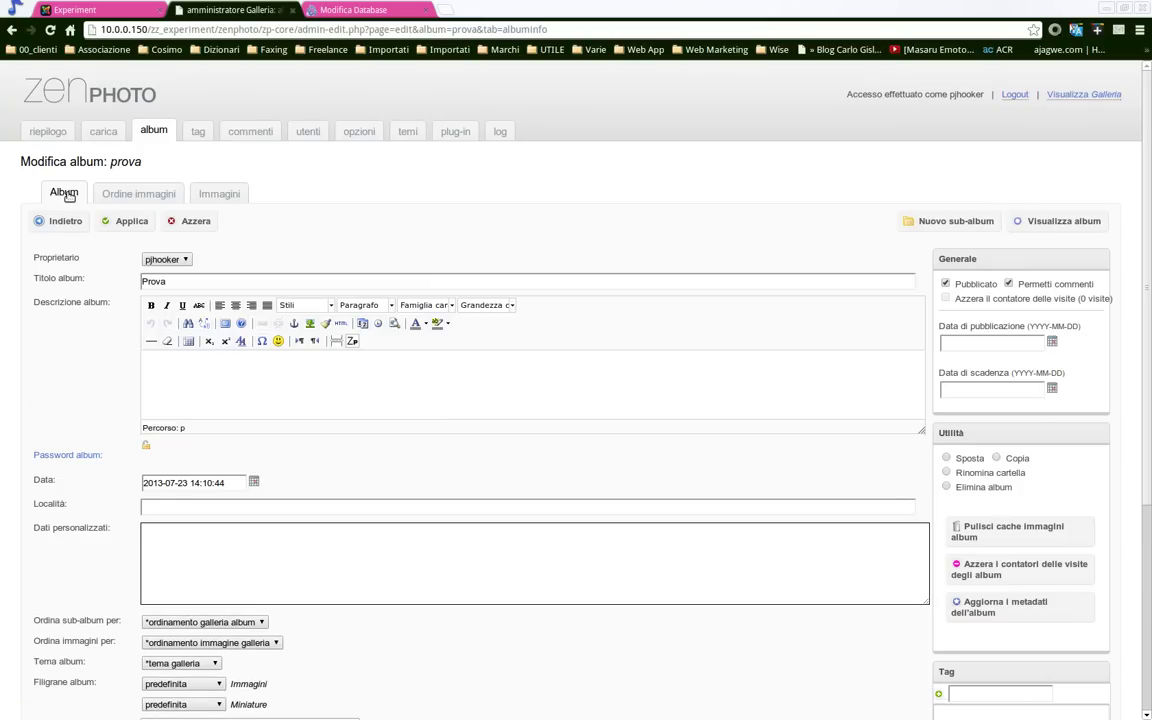
click(49, 130)
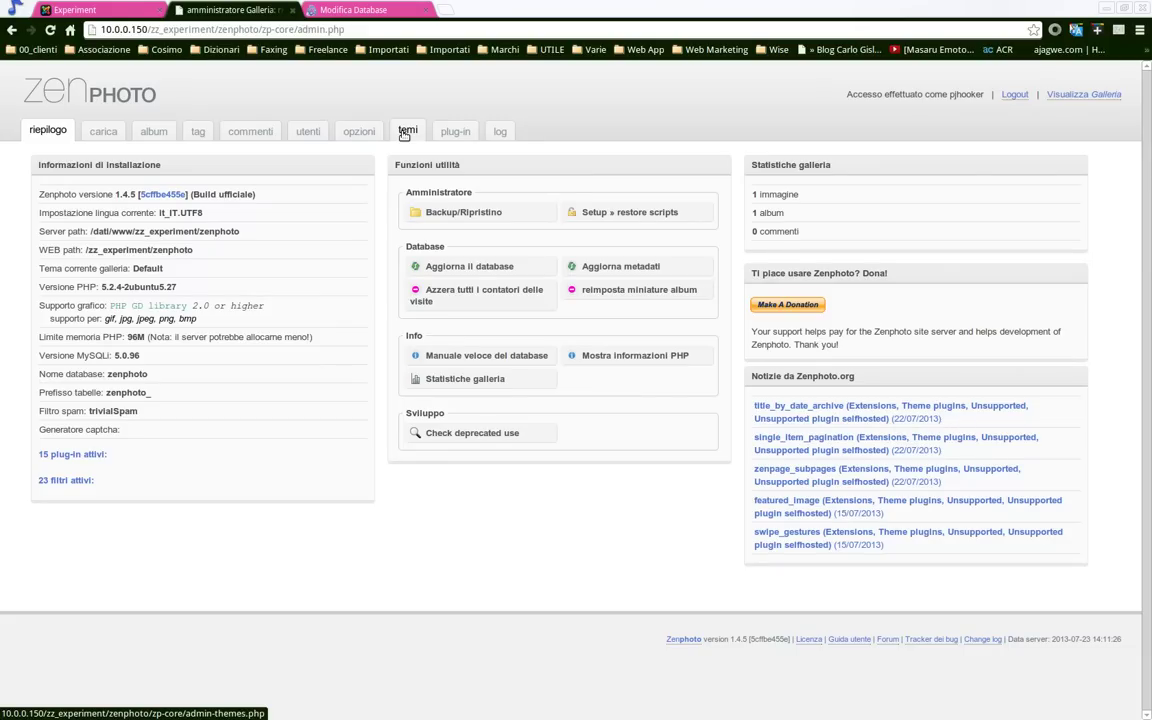
Move between the carica and riepilogo tabs, then open the album list showing Prova
click(106, 133)
click(42, 122)
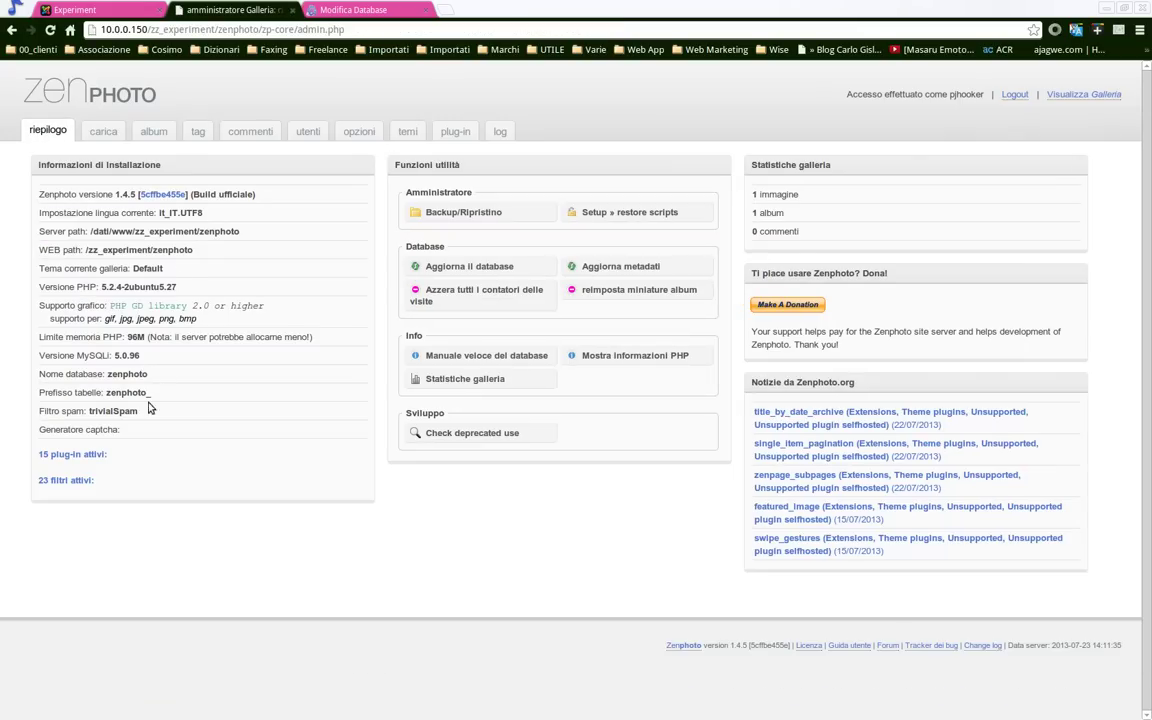
click(108, 134)
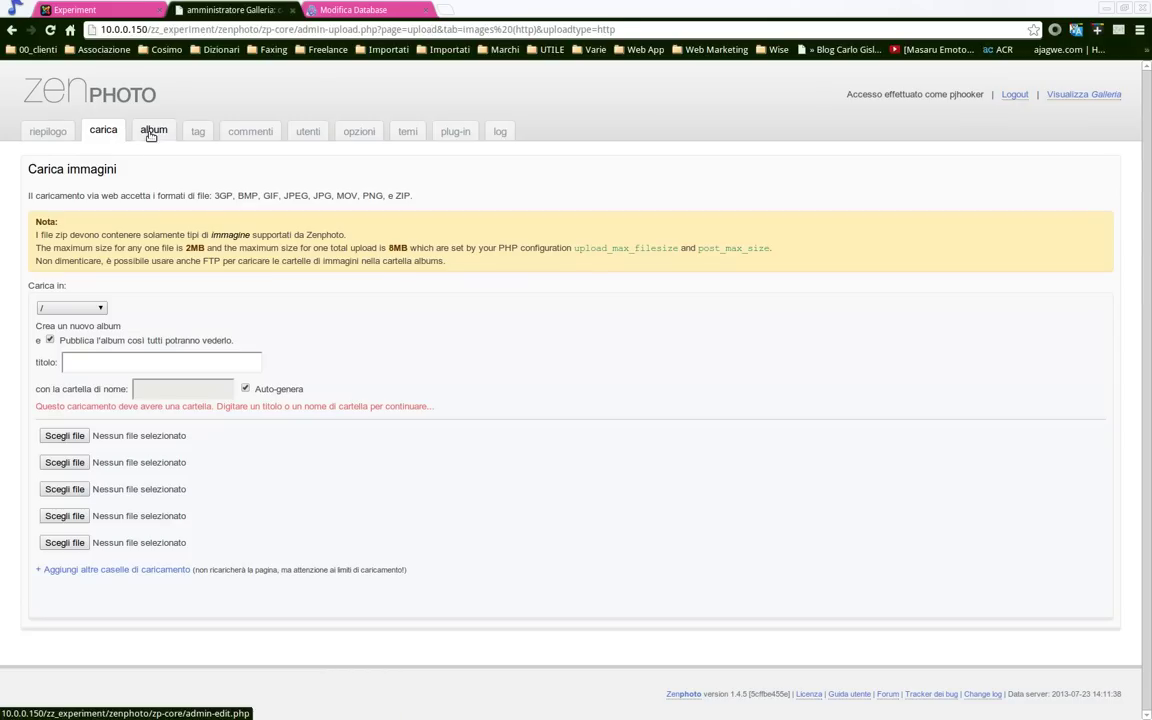
click(154, 131)
right_click(1055, 97)
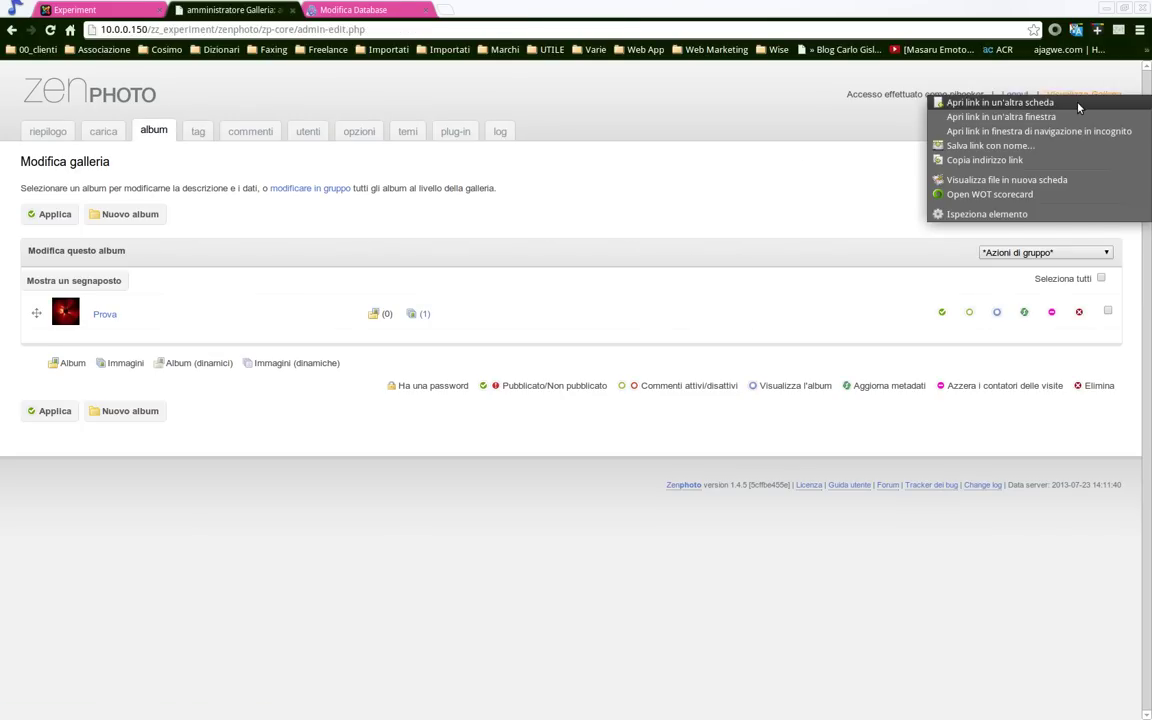
click(1000, 103)
click(370, 12)
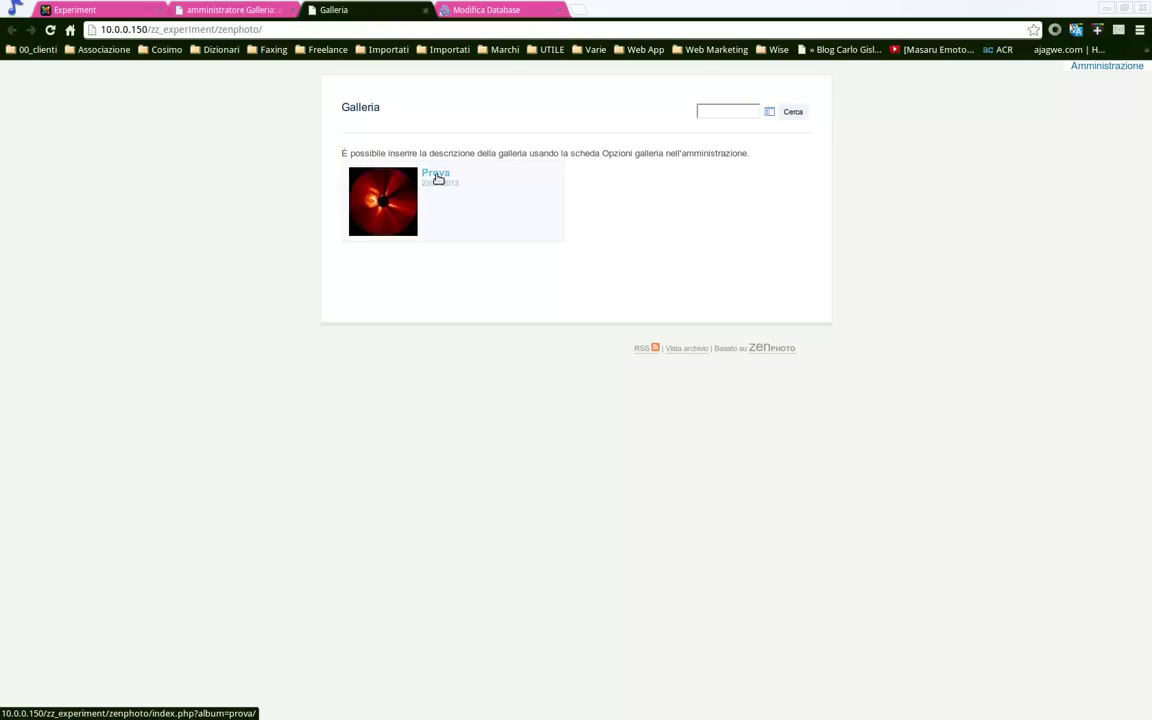
click(437, 178)
click(376, 201)
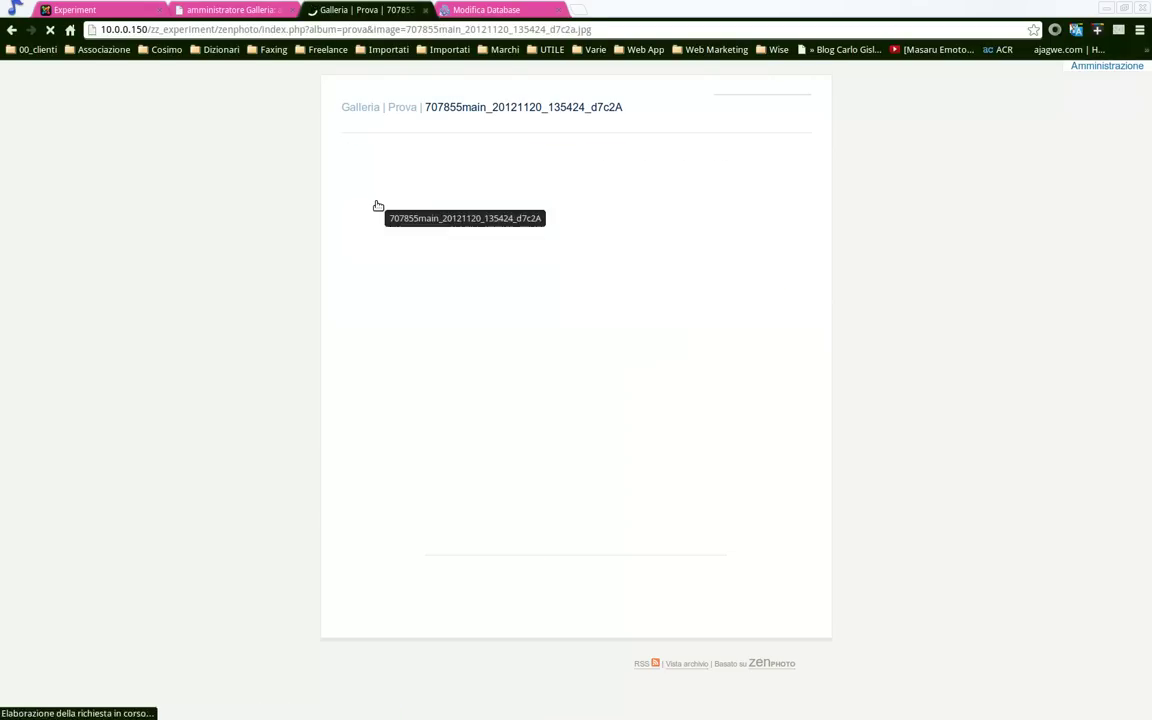
click(396, 109)
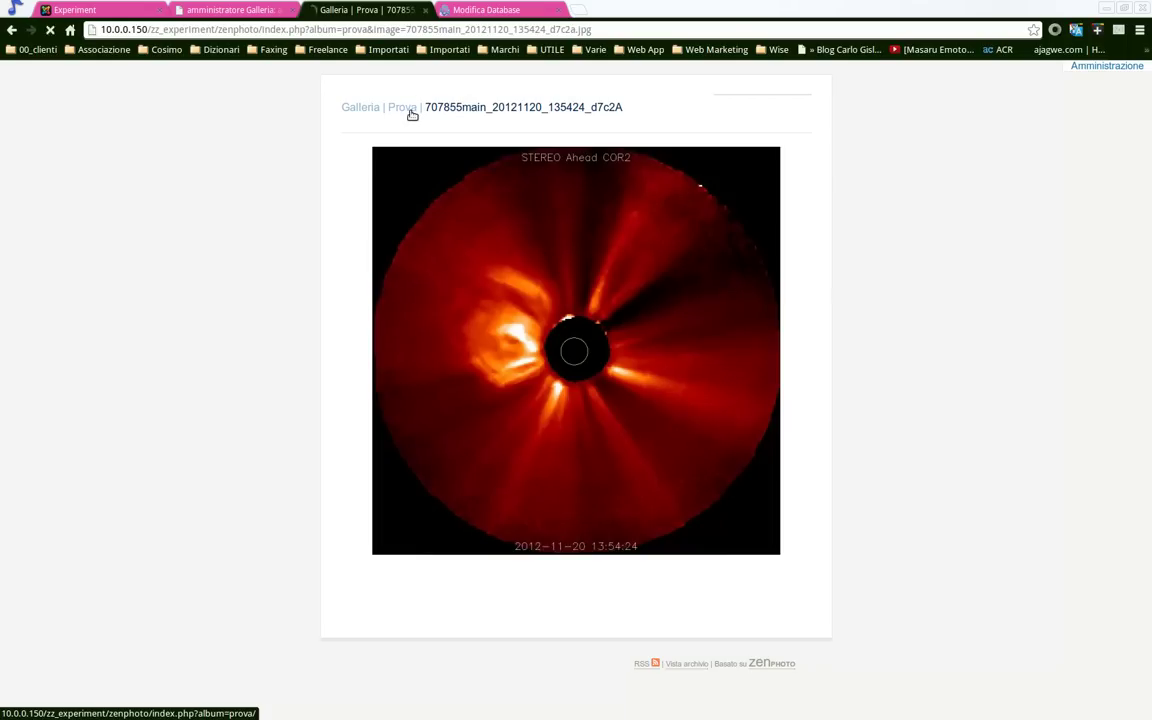
click(366, 110)
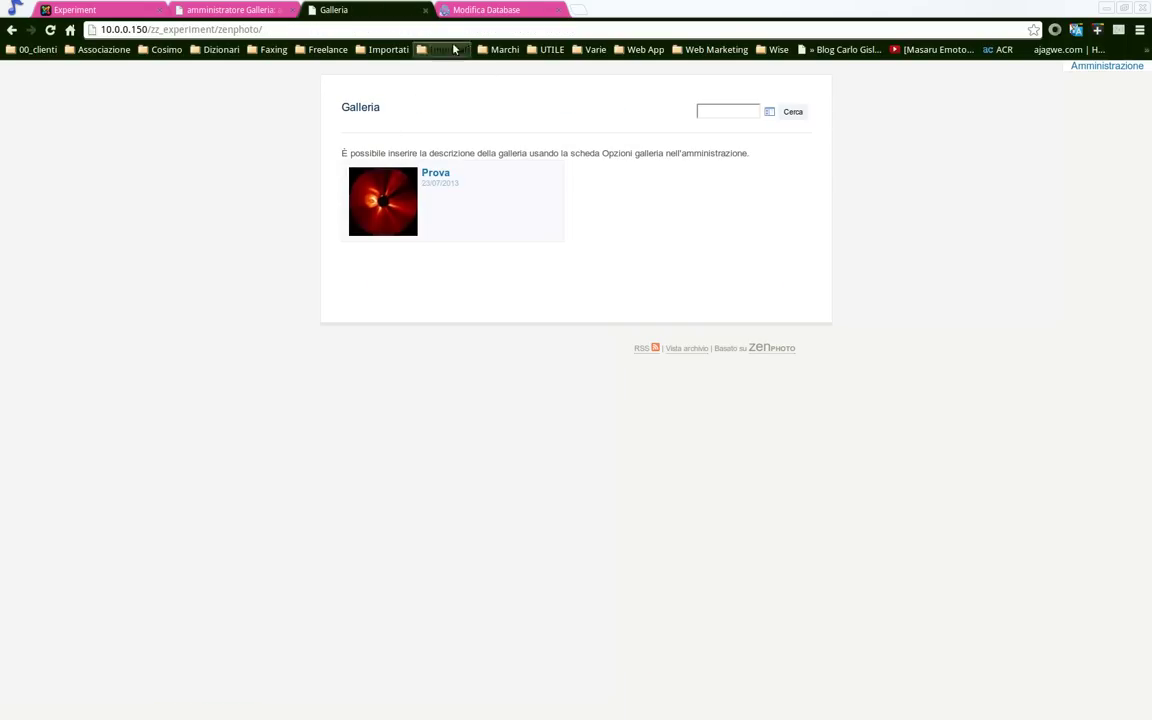
click(426, 11)
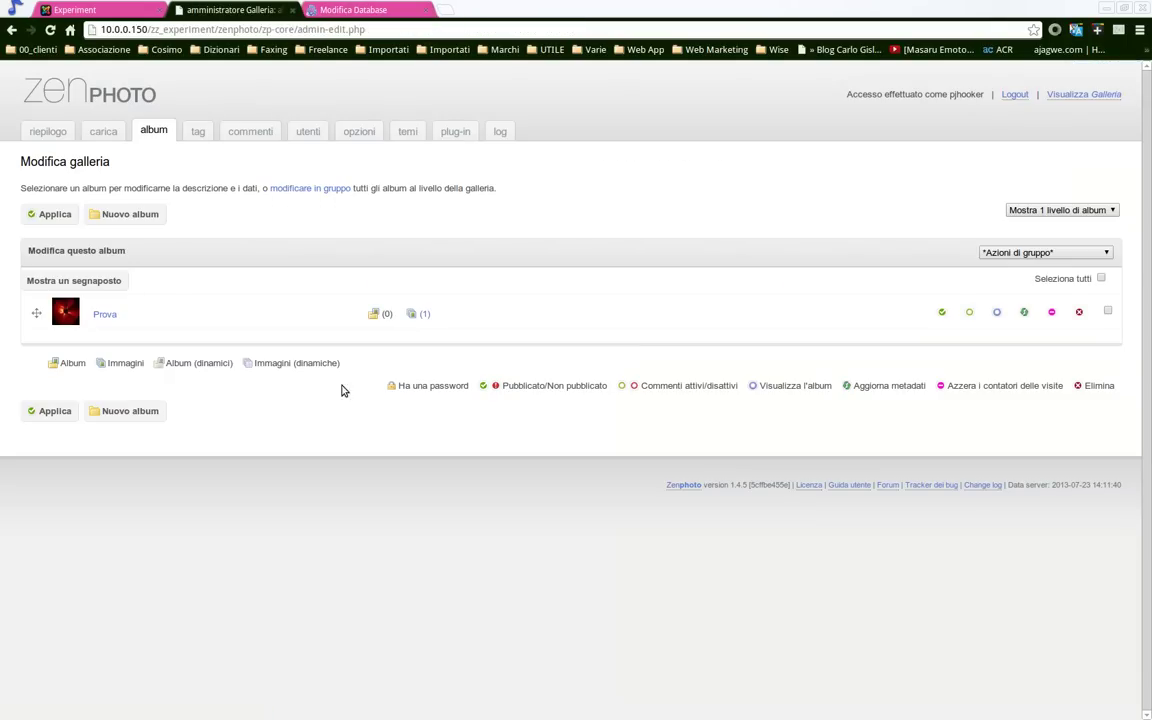
Browse the tags, comments, users and options pages, including plug-in, search and theme options
click(195, 131)
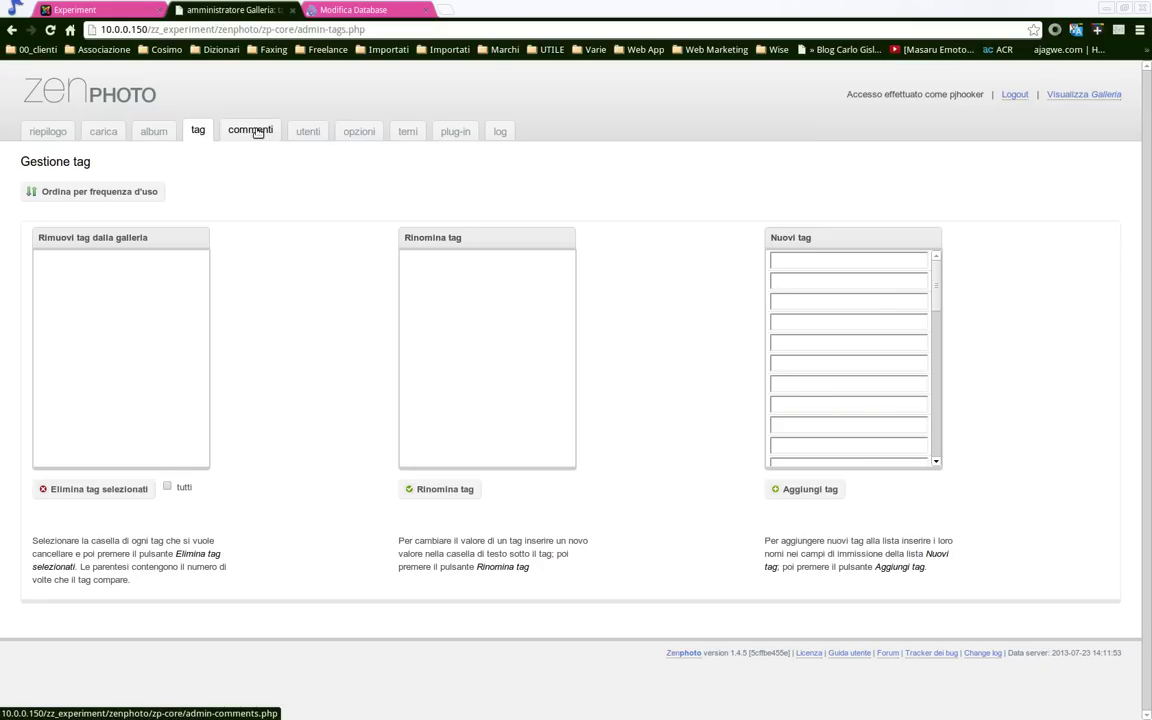
click(252, 131)
click(319, 131)
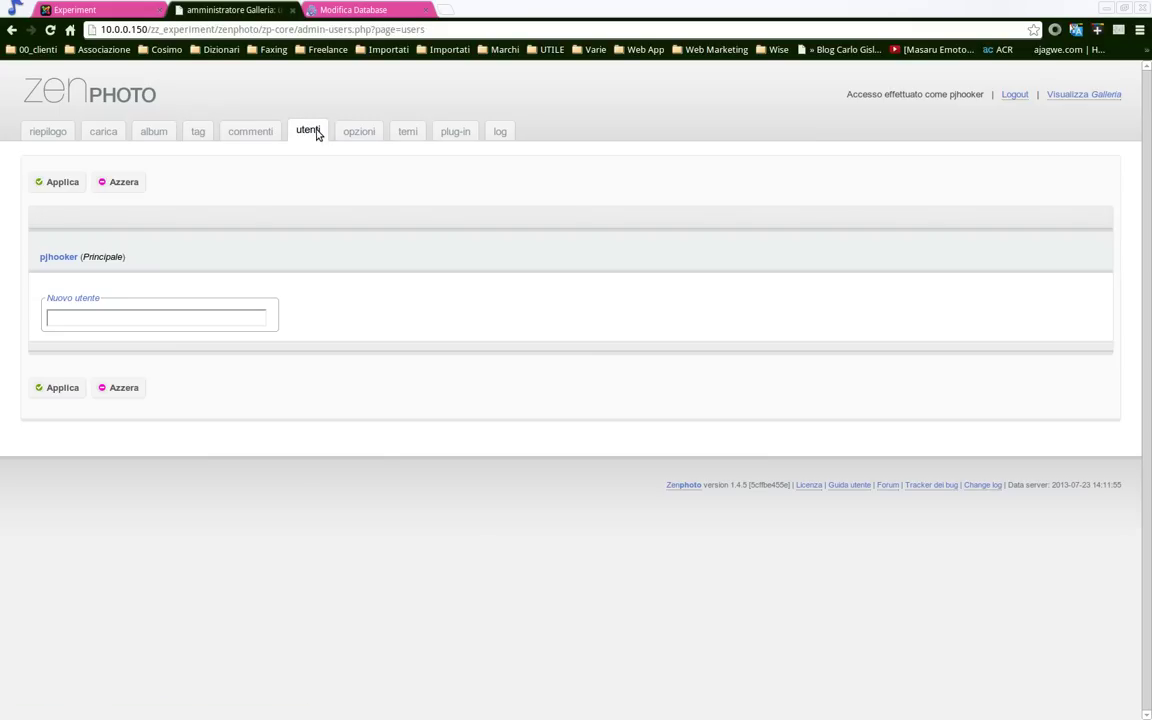
click(360, 130)
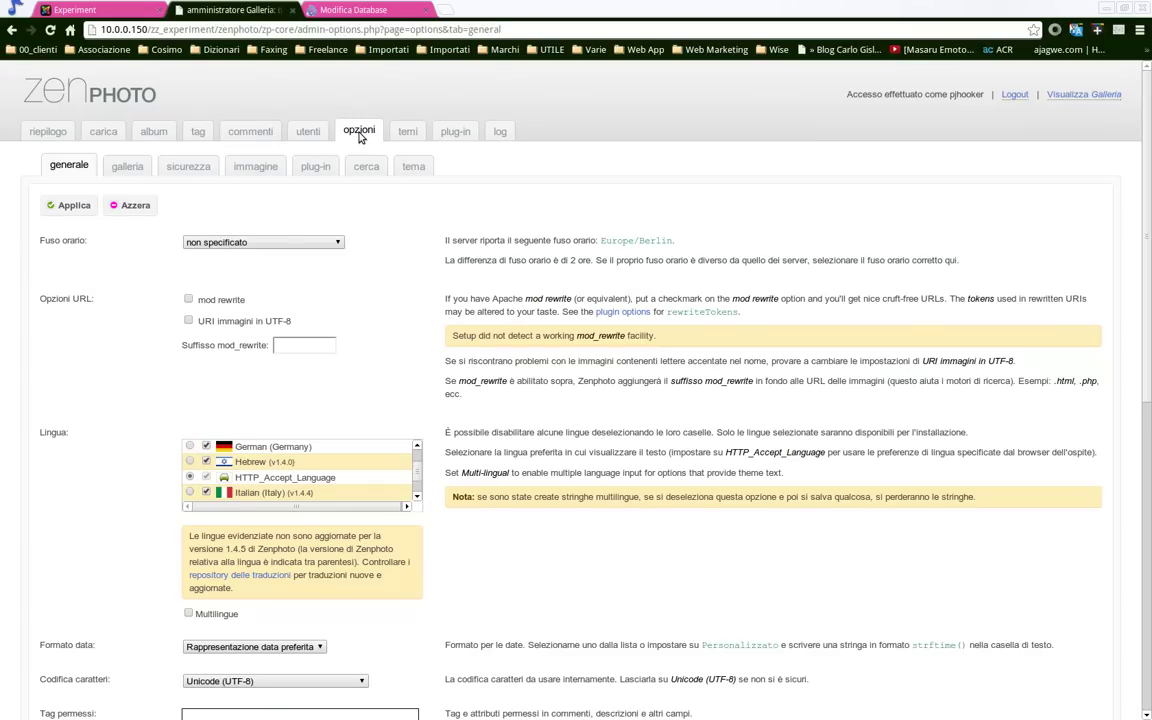
click(315, 166)
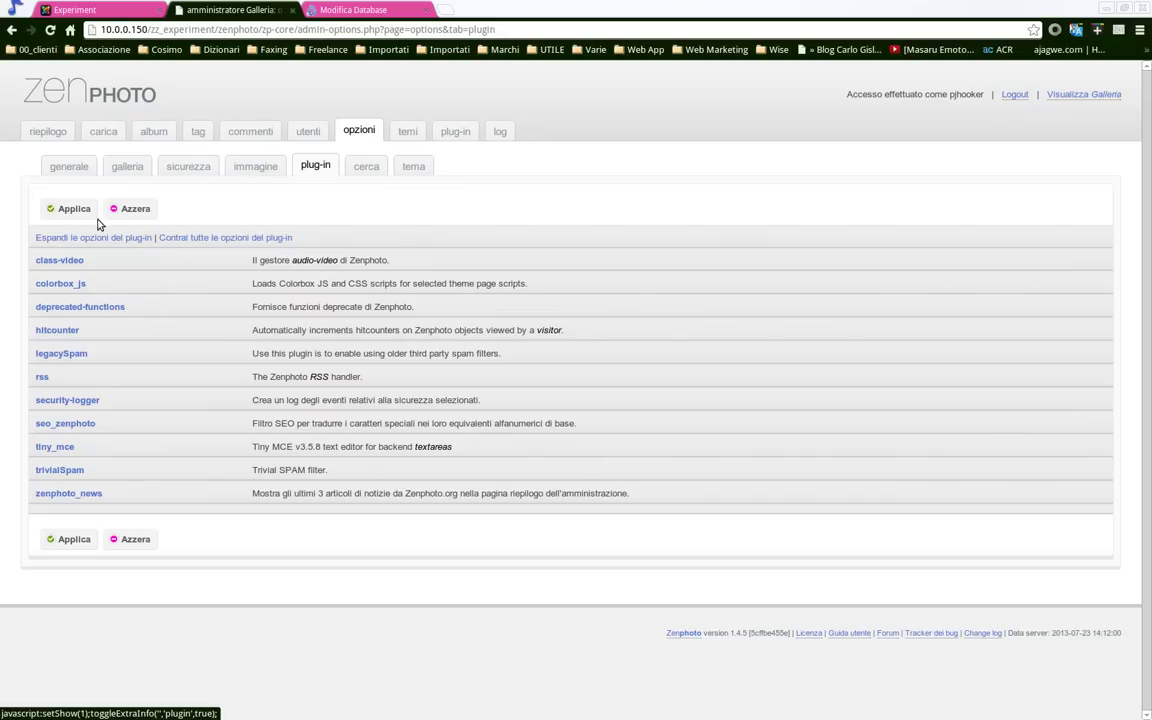
click(357, 168)
click(415, 166)
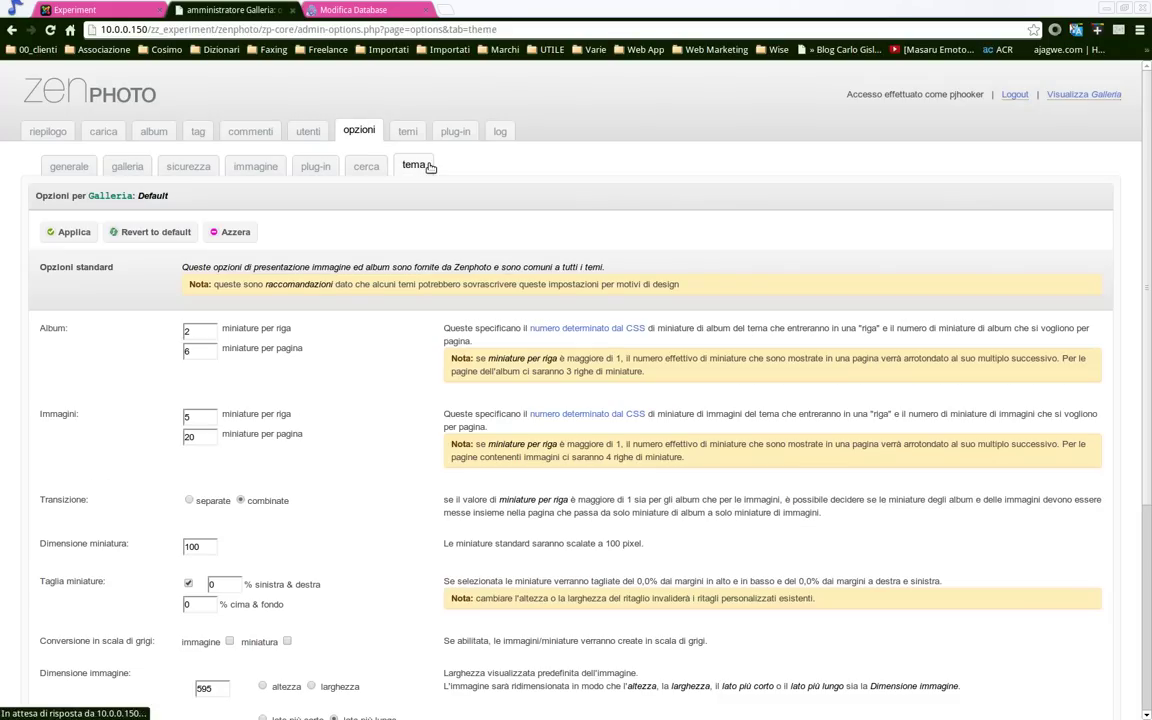
scroll(239, 338, down, 5)
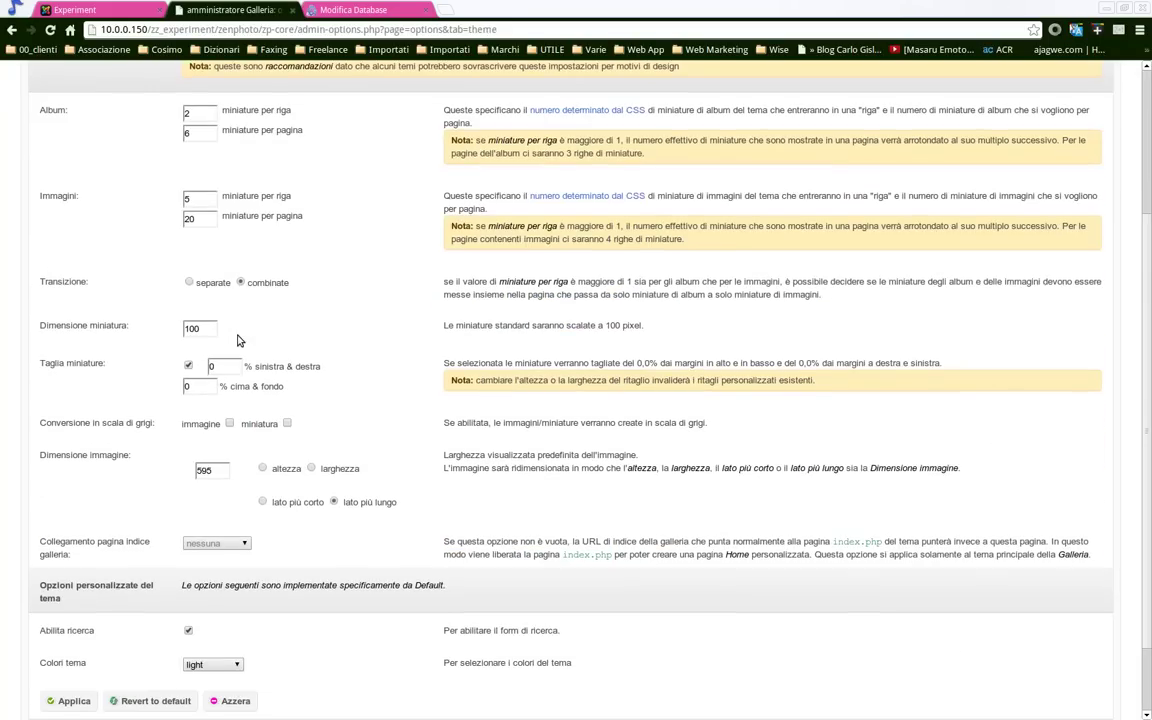
scroll(239, 338, up, 5)
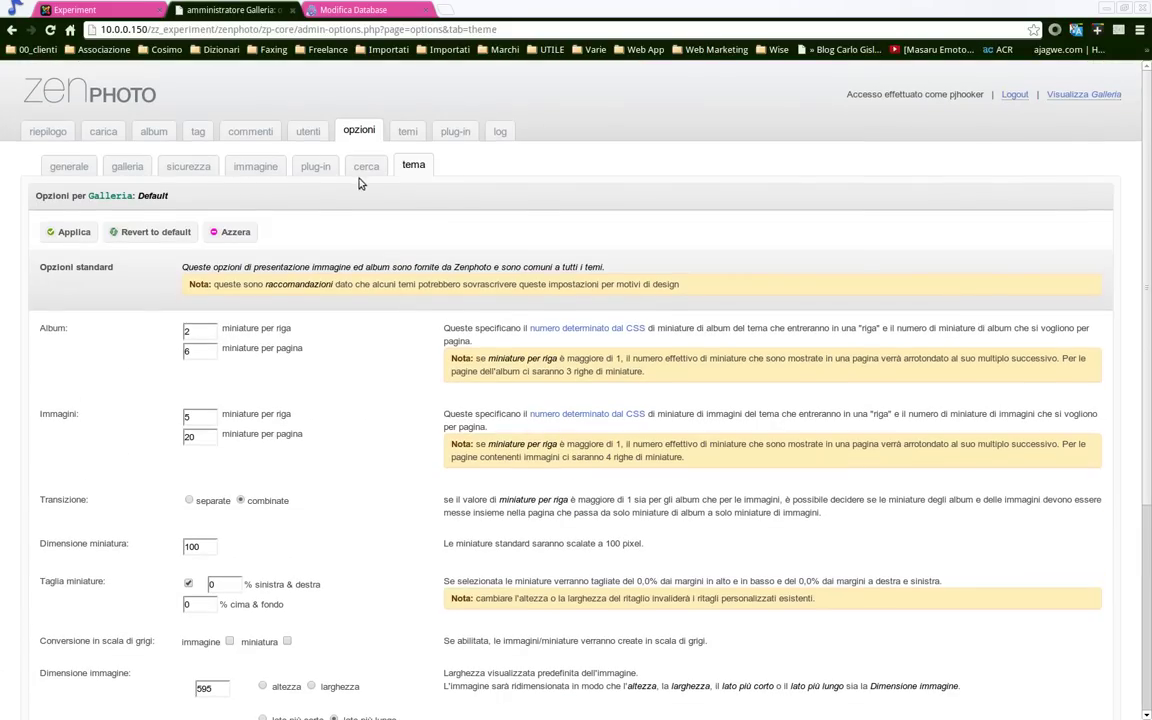
Open the public gallery from the overview and select its web address
click(50, 131)
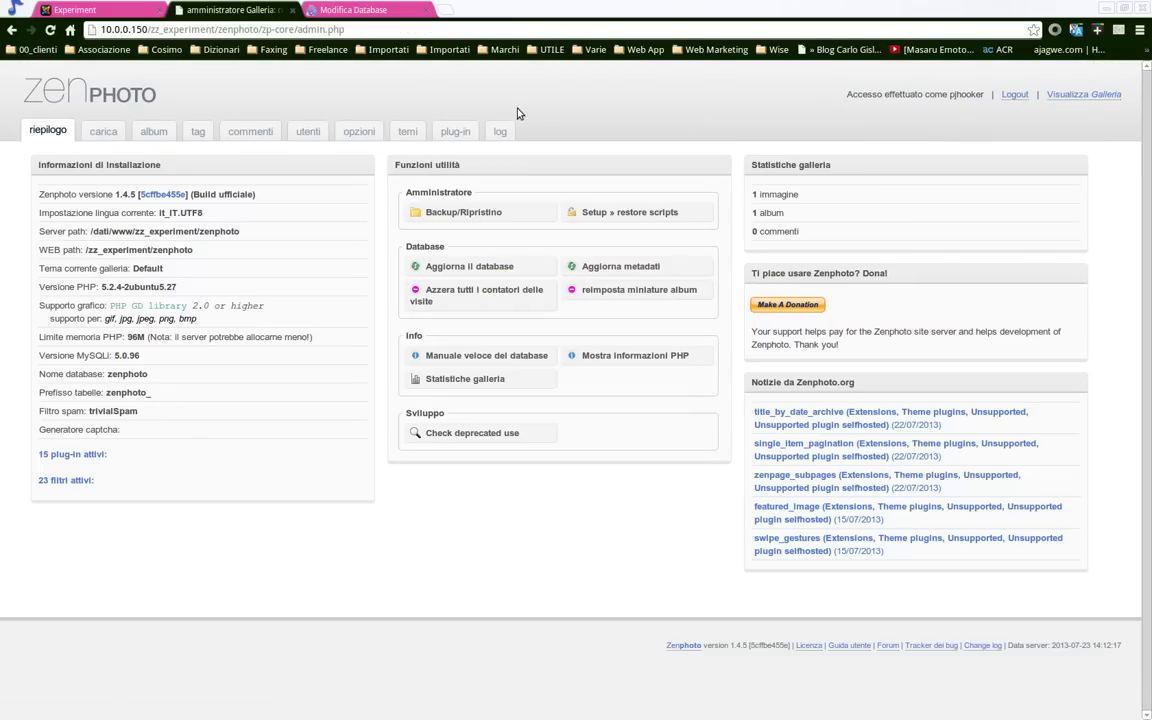
click(1100, 95)
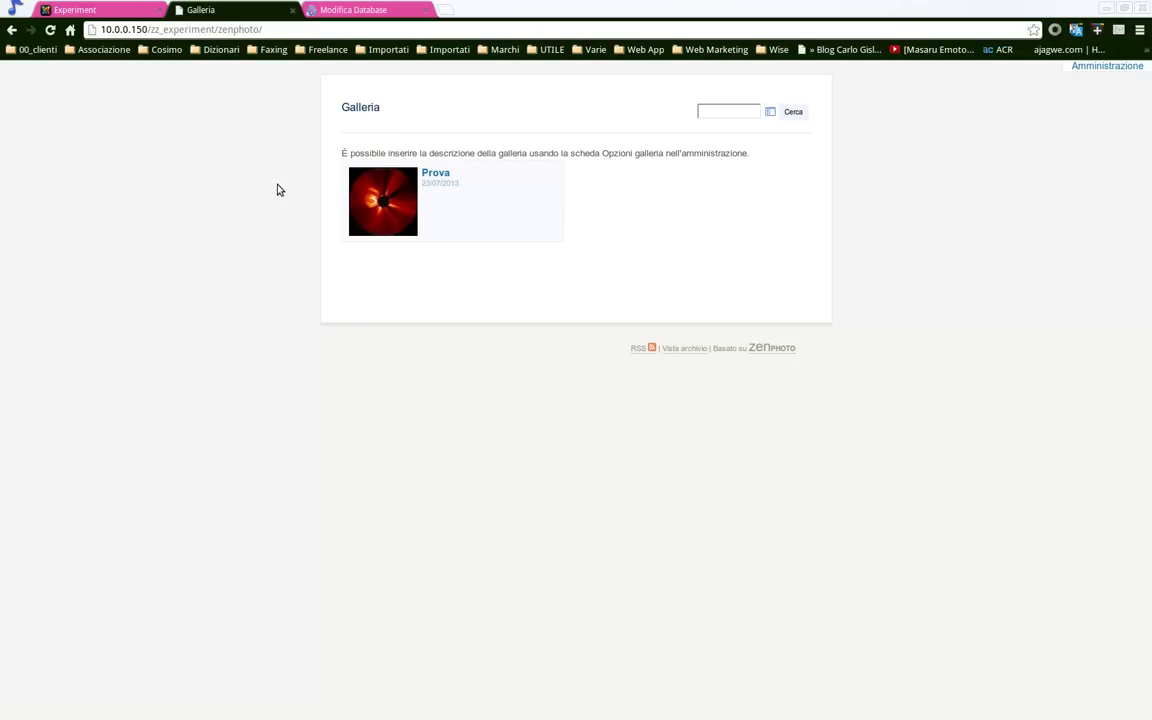
drag(264, 29, 100, 29)
key(ctrl+c)
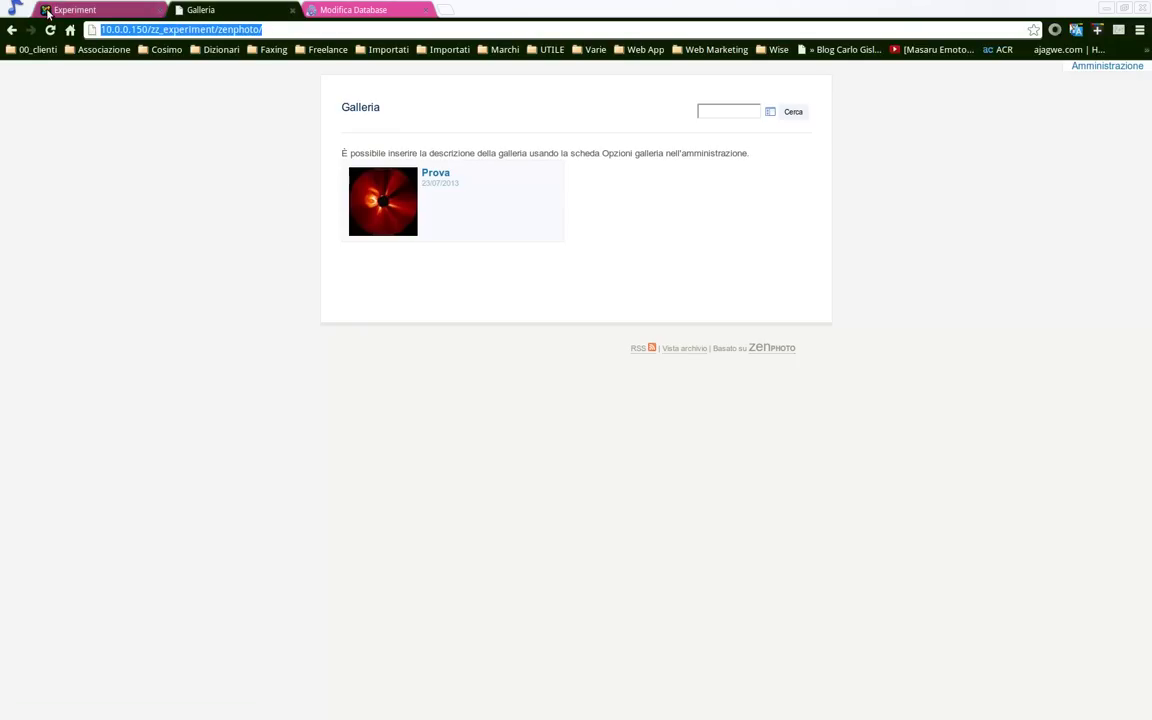
Edit the Joomla Experiment article and add an indented bullet under ZenPhoto
click(110, 11)
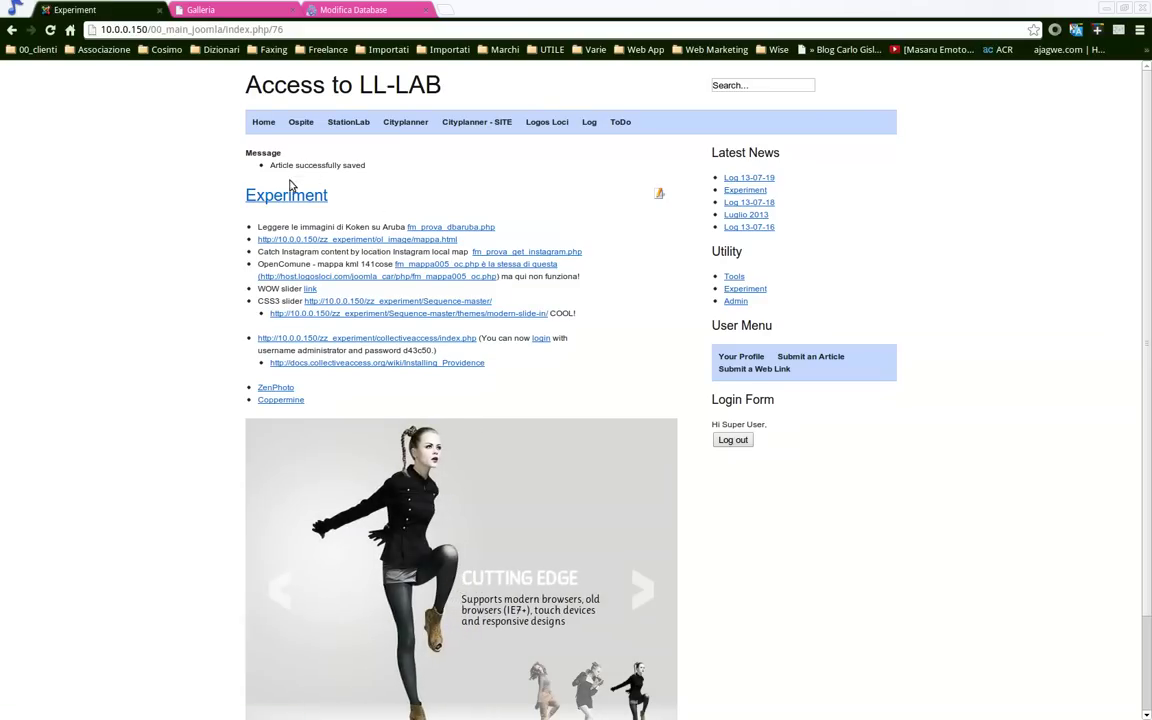
click(656, 197)
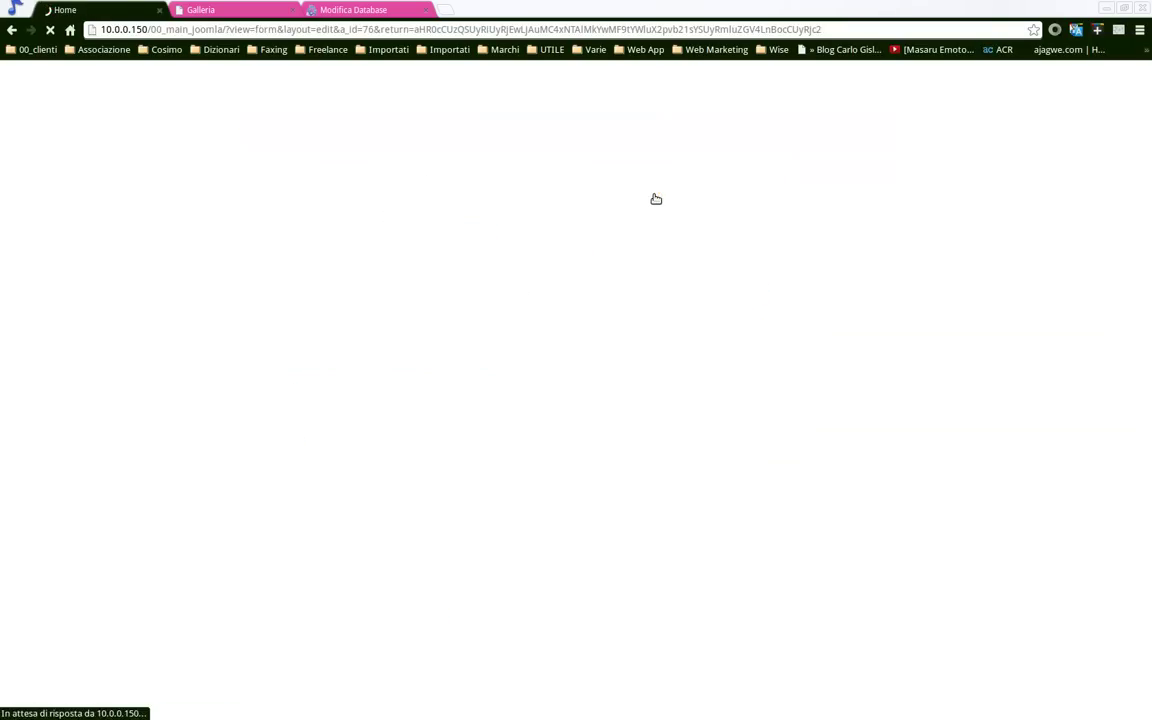
scroll(323, 468, down, 3)
scroll(305, 440, up, 3)
scroll(350, 340, down, 3)
click(356, 354)
click(347, 340)
key(Return)
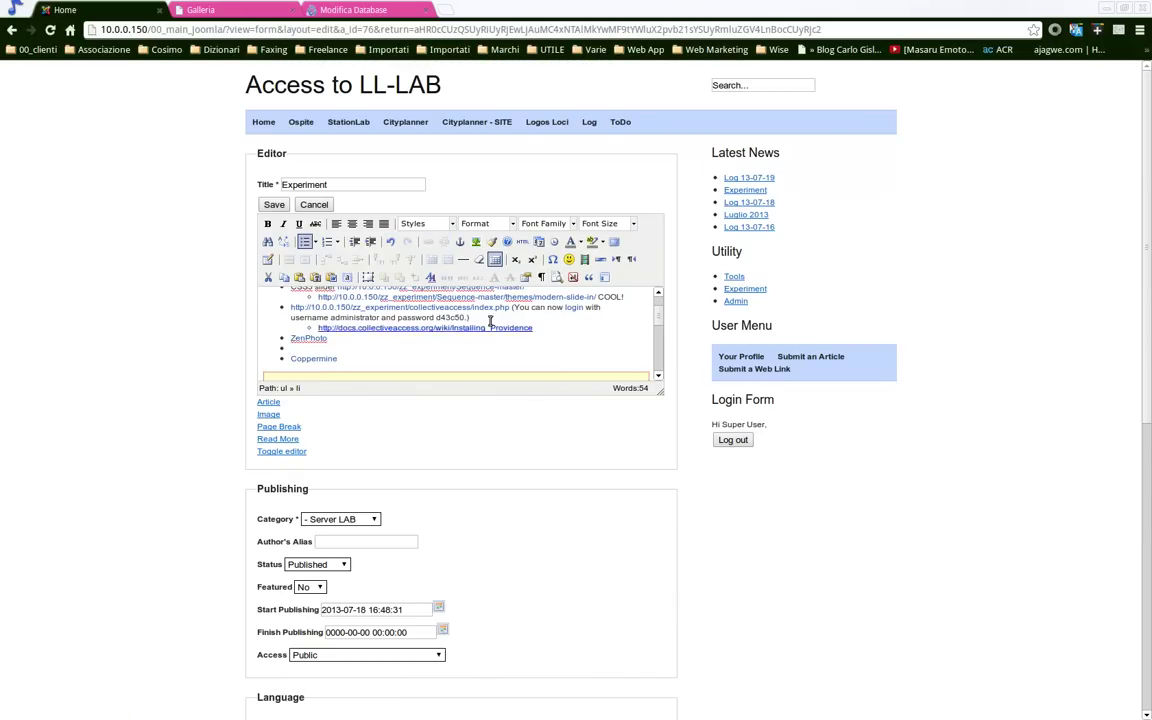
click(369, 242)
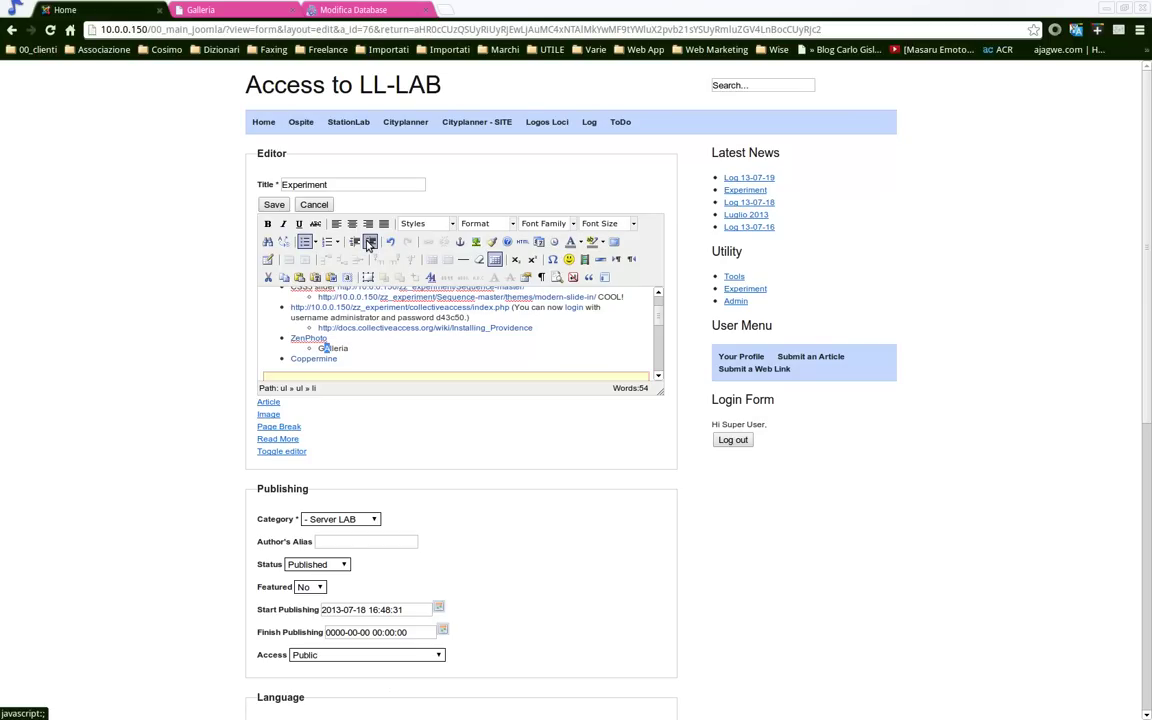
Link the word 'Galleria' to the copied Zenphoto gallery address
key(shift+Home)
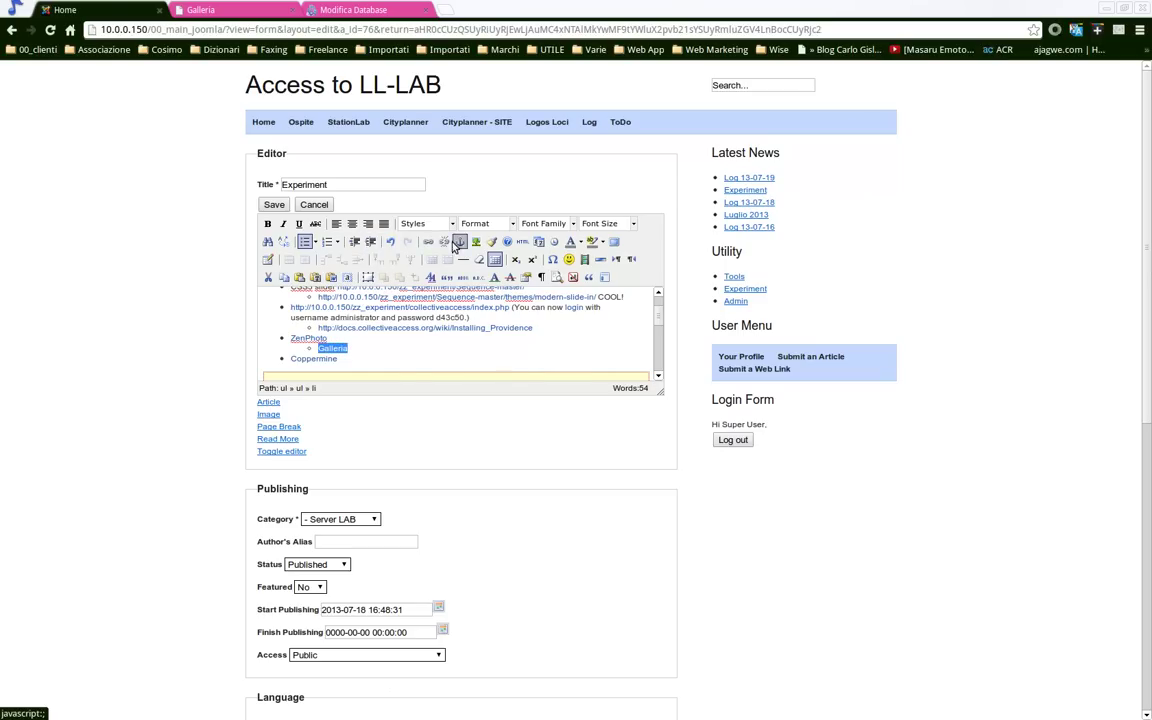
click(428, 241)
key(ctrl+v)
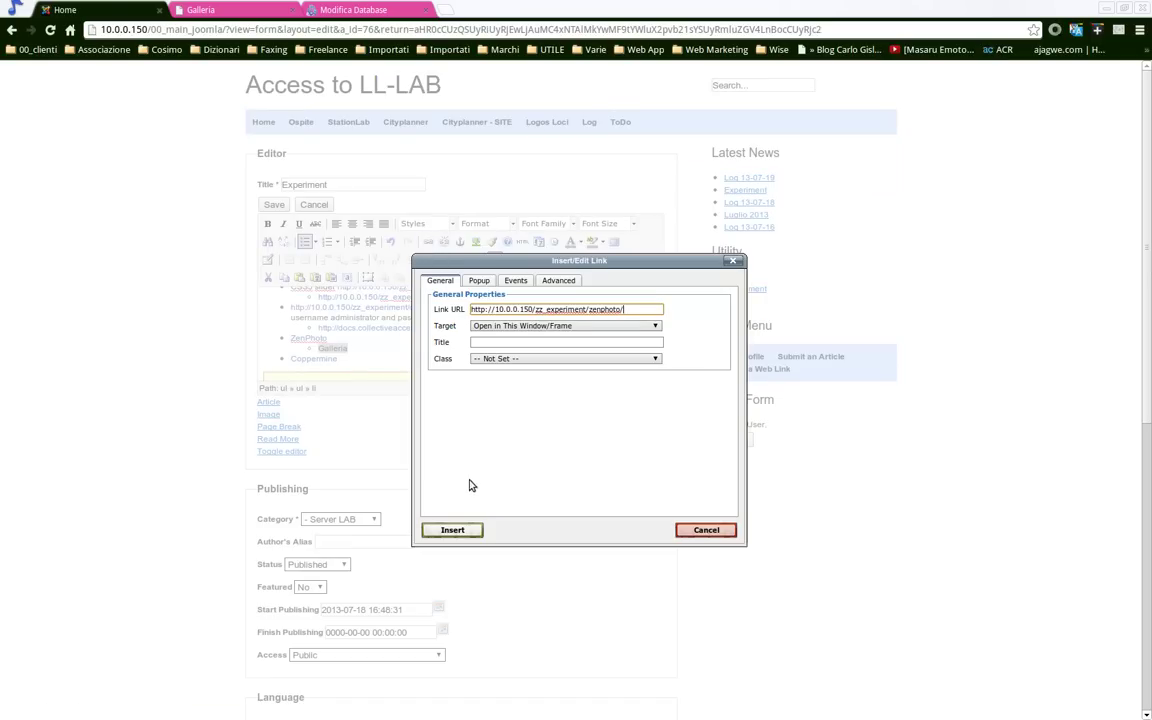
click(452, 530)
Go back to the Zenphoto admin overview and select its admin.php address
click(254, 9)
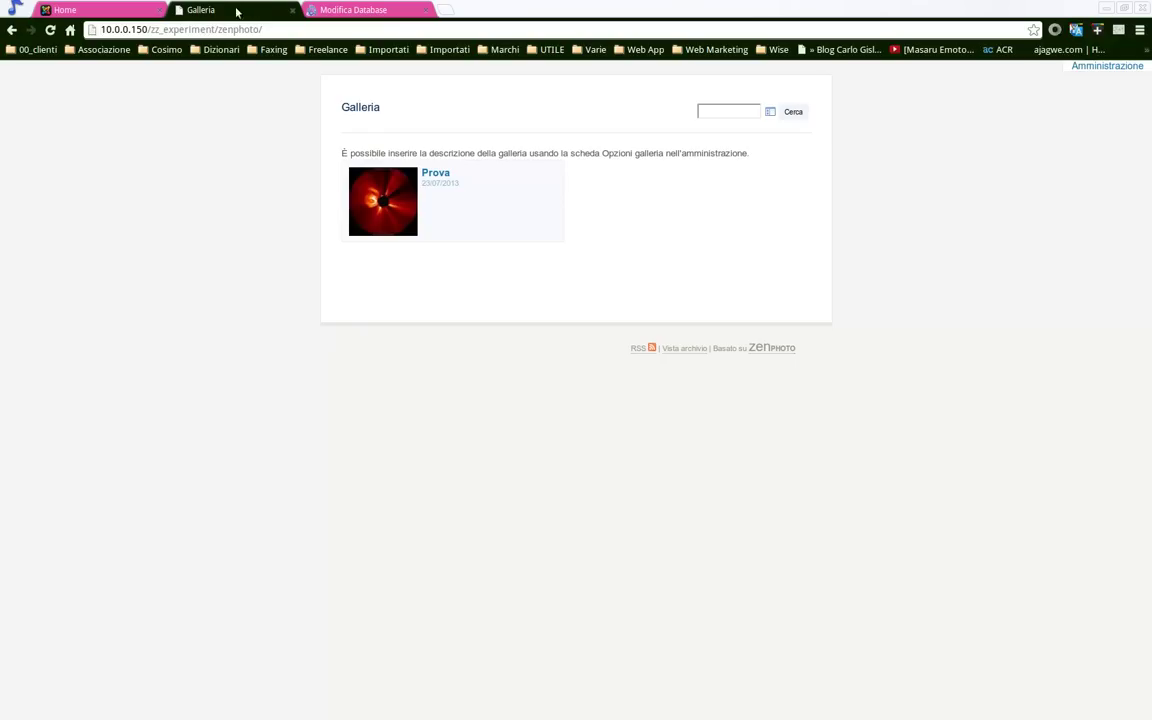
click(12, 30)
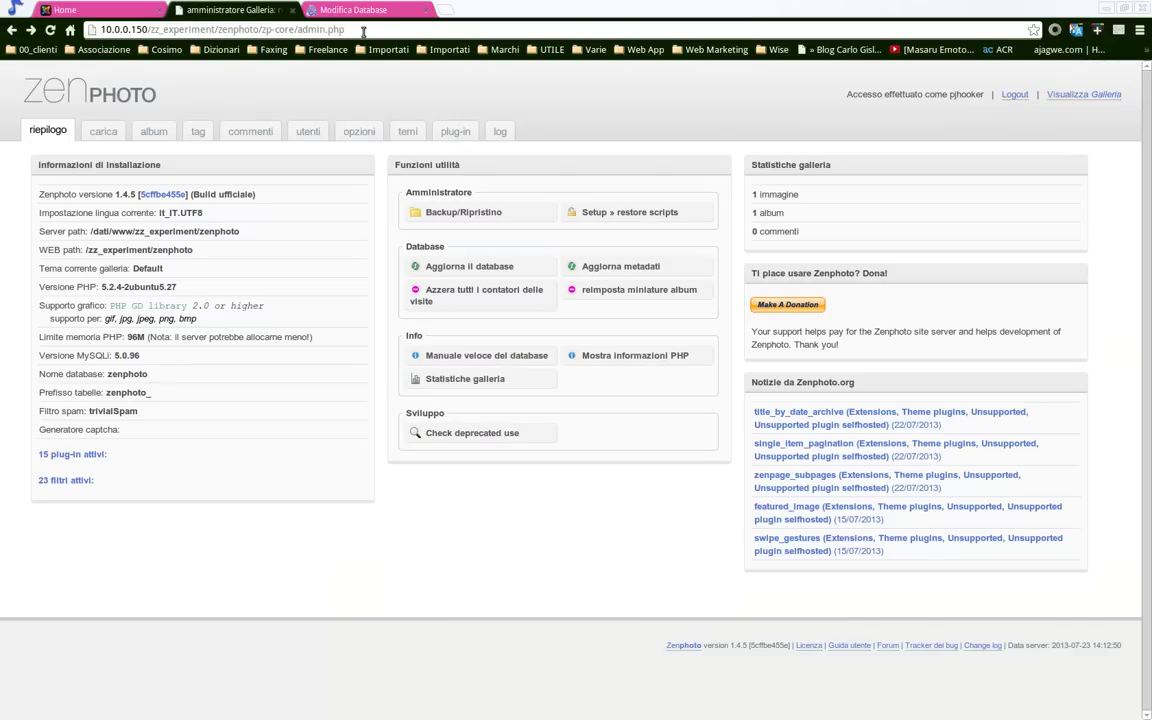
drag(355, 29, 38, 8)
key(ctrl+c)
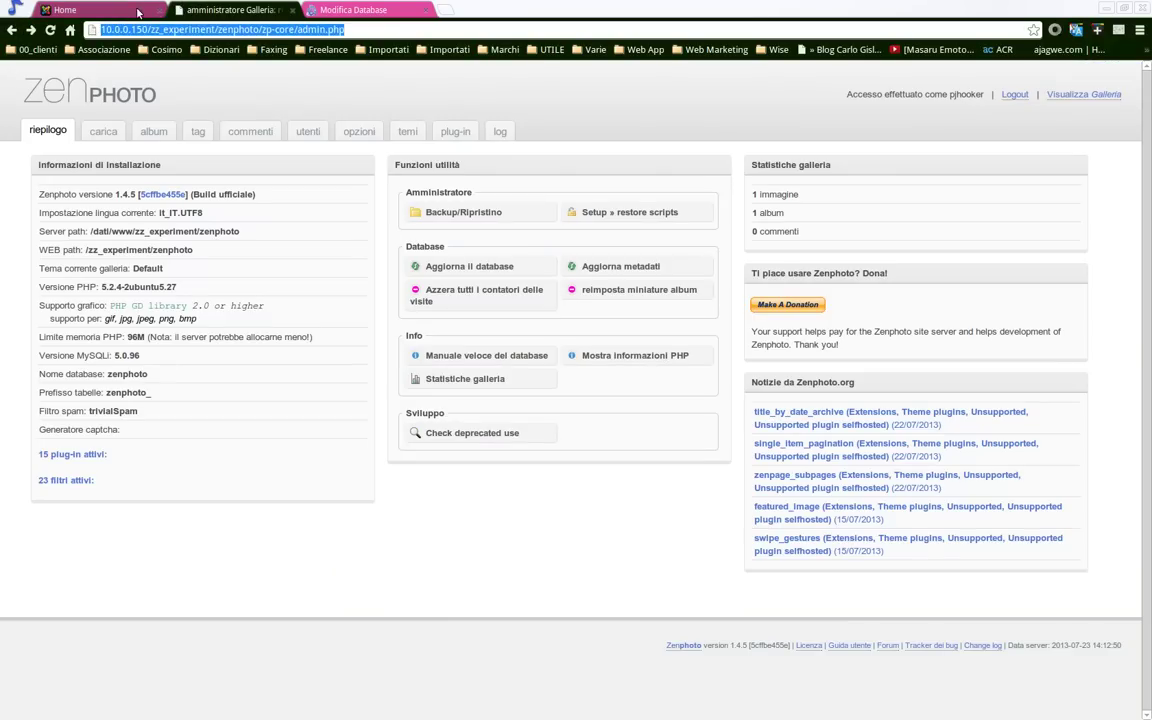
Add an 'Admin' sub-item linked to the admin address, then save the Experiment article
click(138, 10)
key(Return)
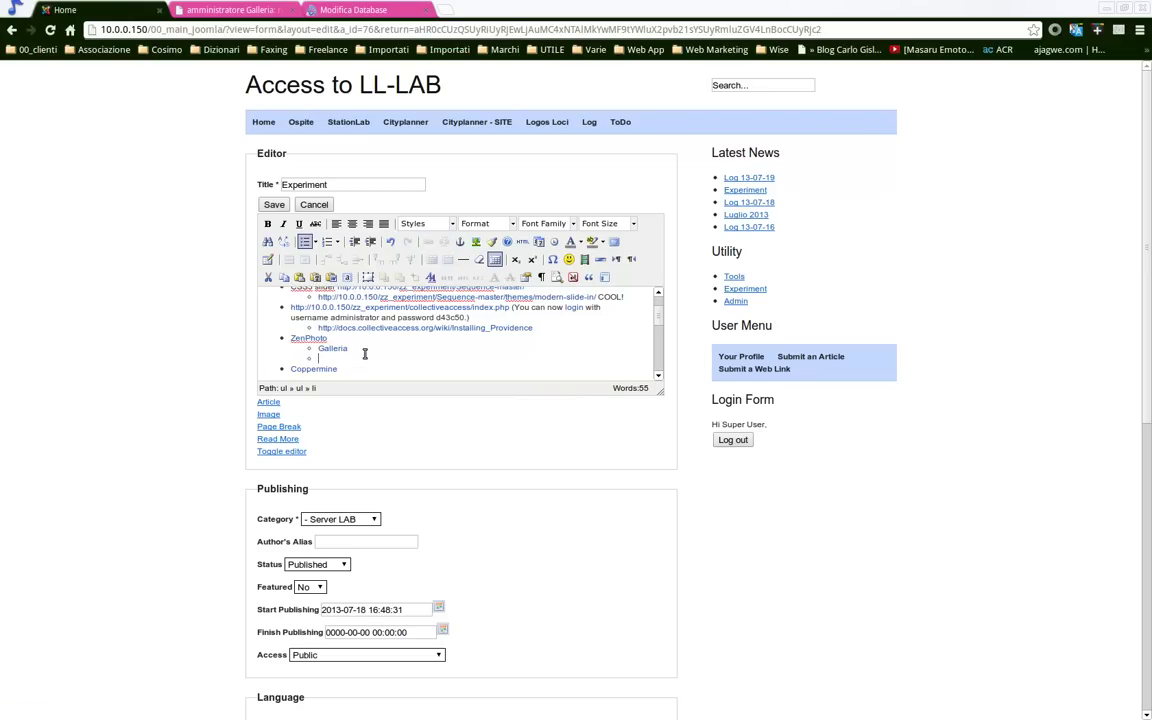
key(shift+Left)
key(shift+Left)
key(shift+Left)
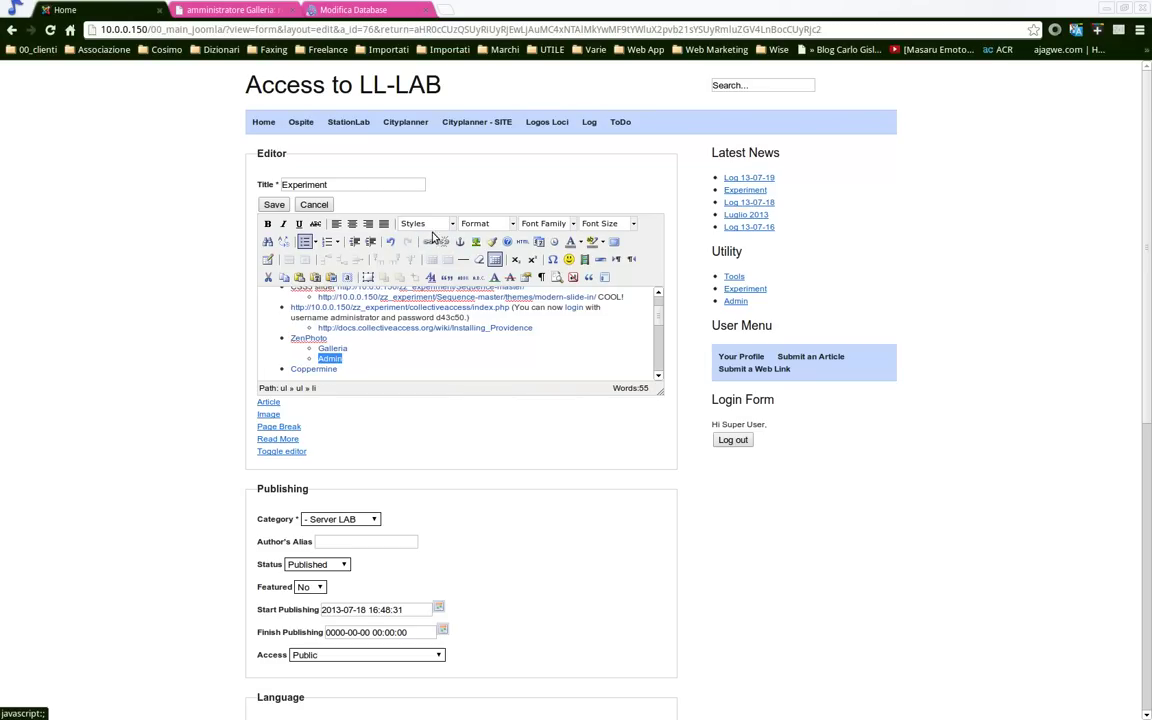
click(429, 242)
key(ctrl+v)
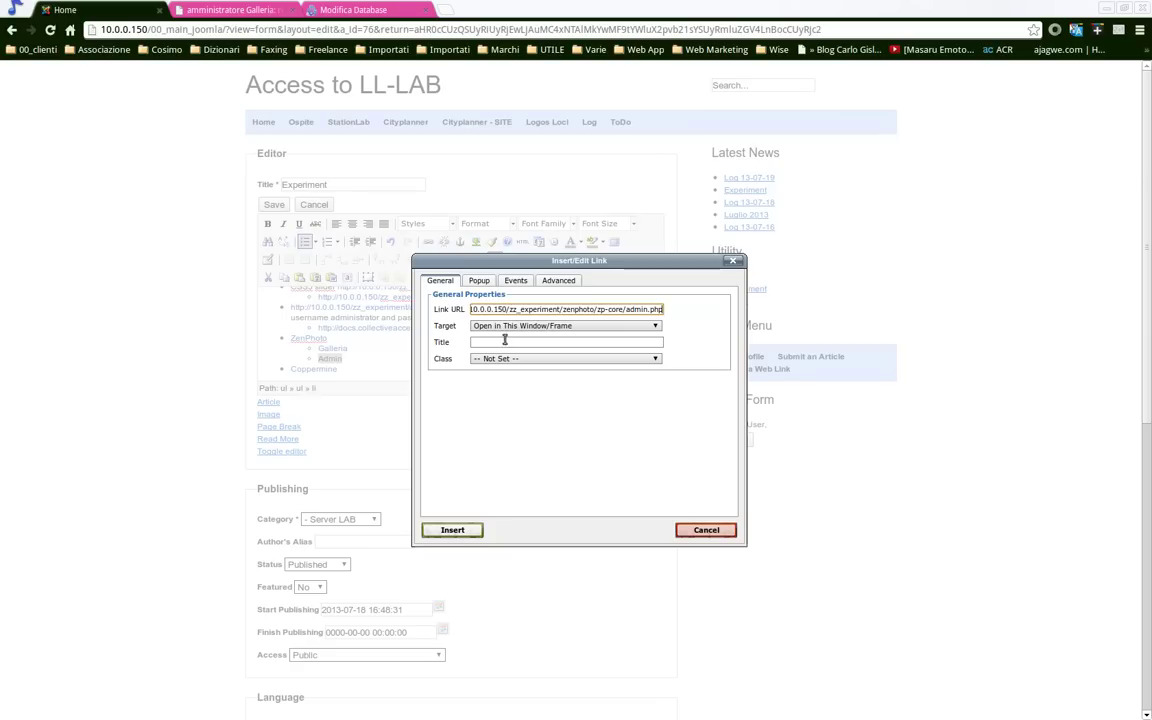
click(452, 530)
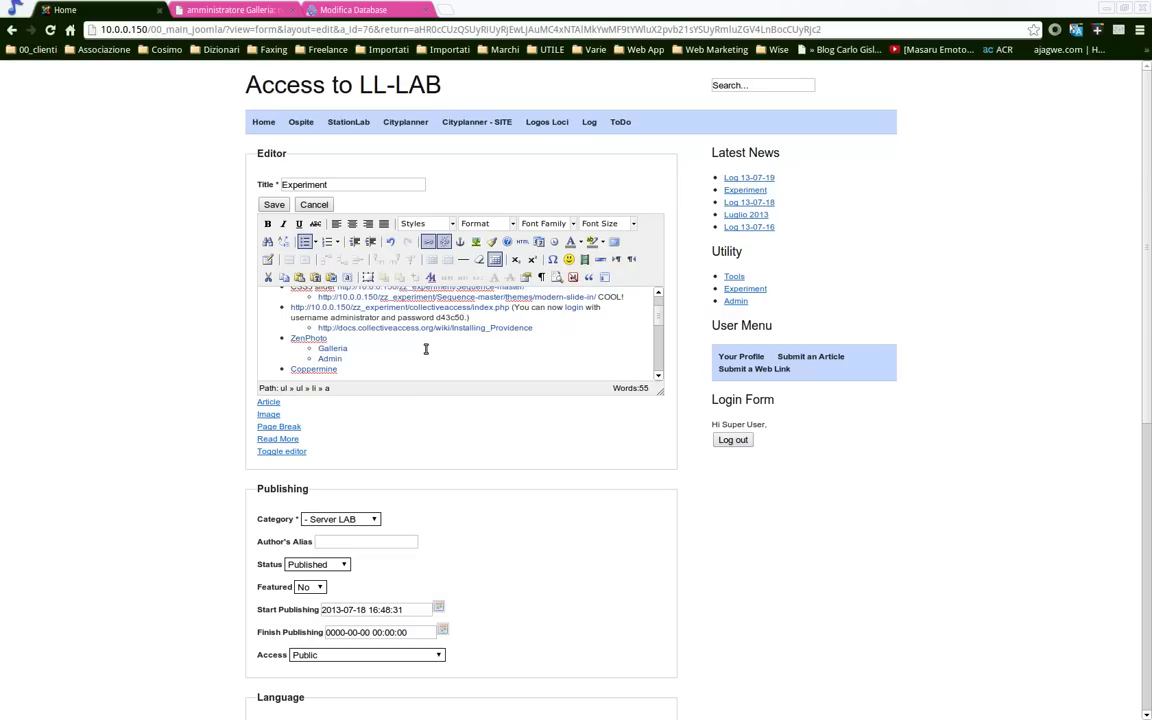
click(273, 204)
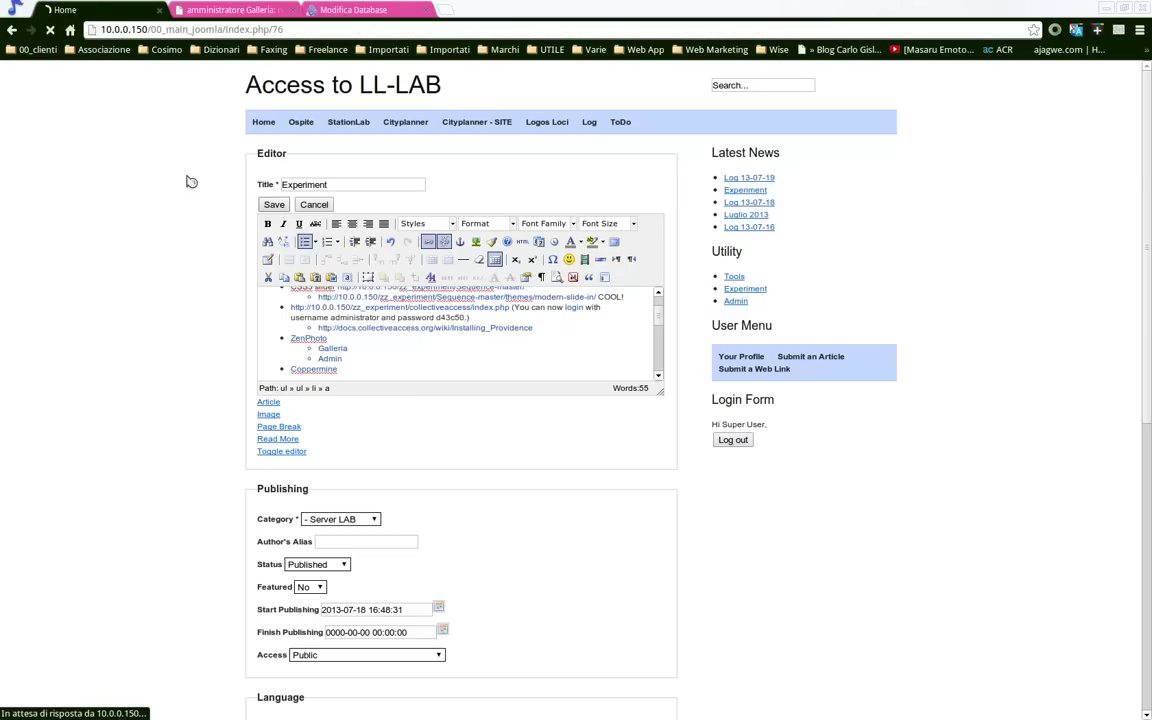